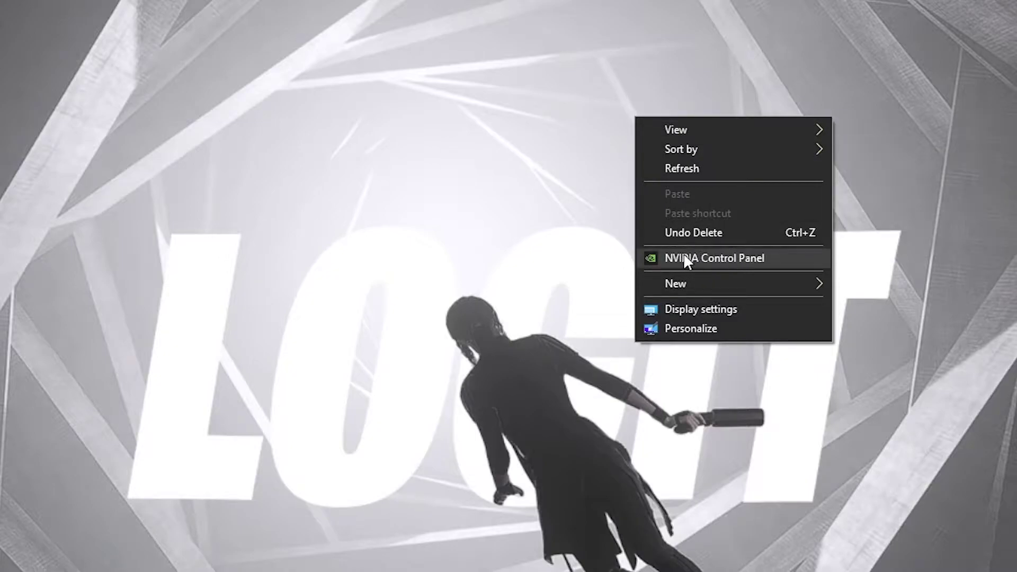
Keep the NVIDIA image preference slider on Performance emphasis and apply it.
click(709, 257)
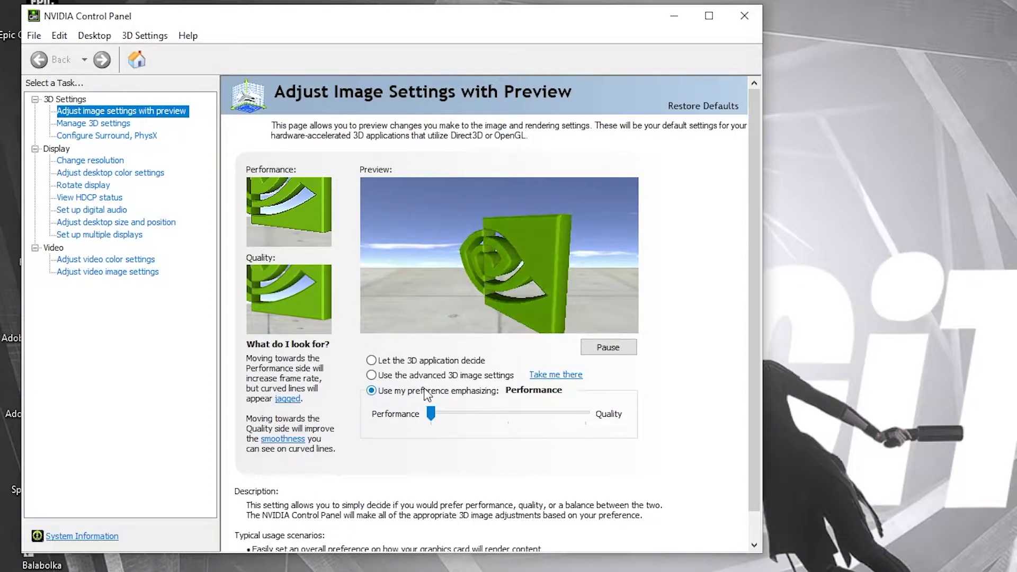
mouse_move(431, 413)
mouse_down()
mouse_move(585, 416)
mouse_move(443, 415)
mouse_up()
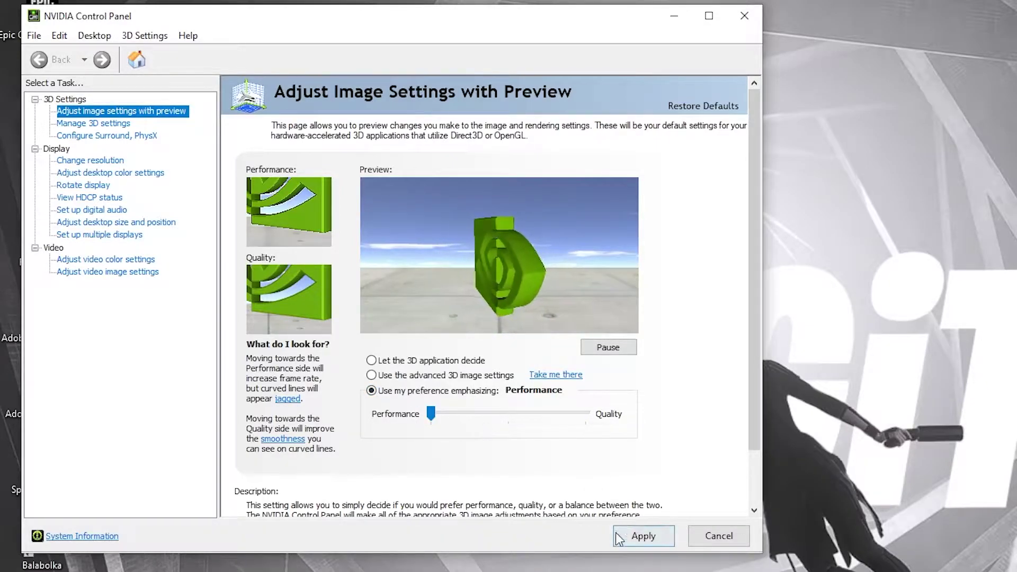
click(639, 537)
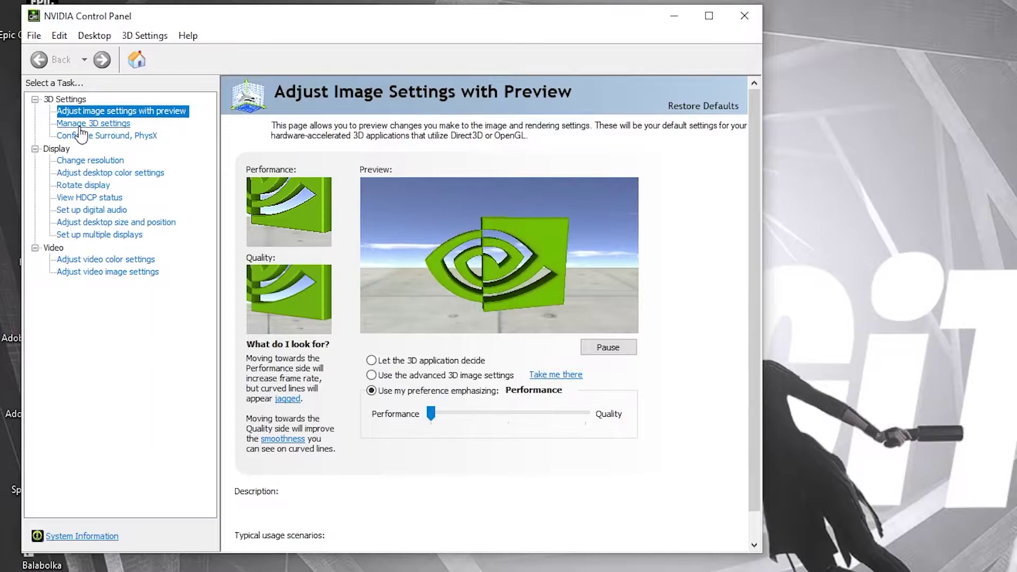
Open Manage 3D Settings on the Program Settings tab.
click(62, 125)
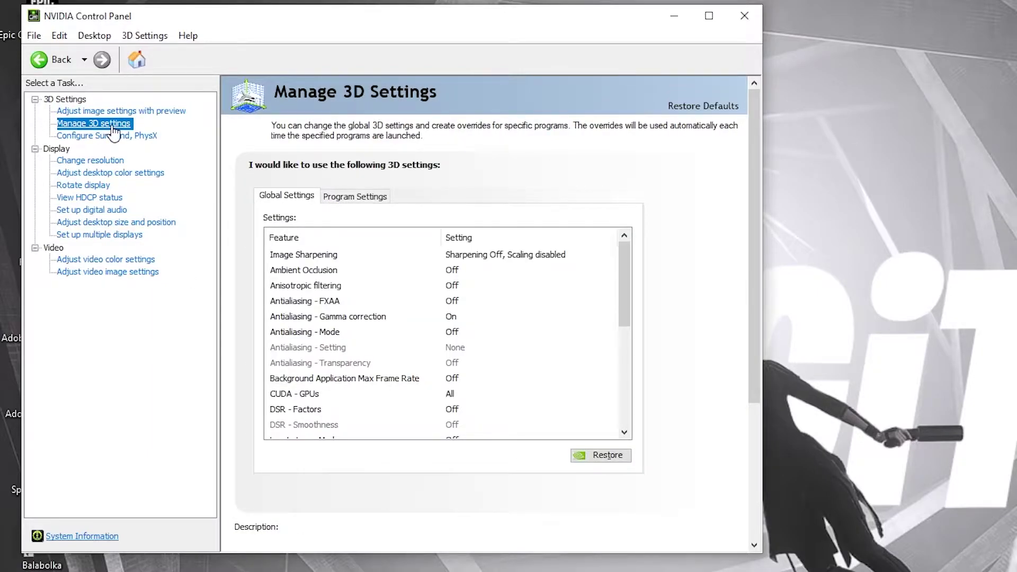
click(353, 197)
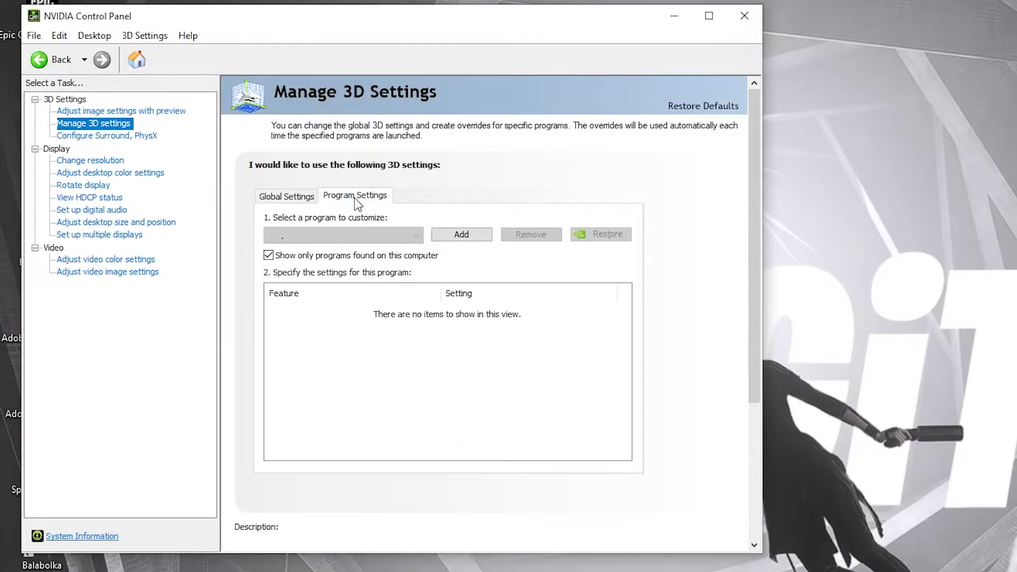
click(307, 236)
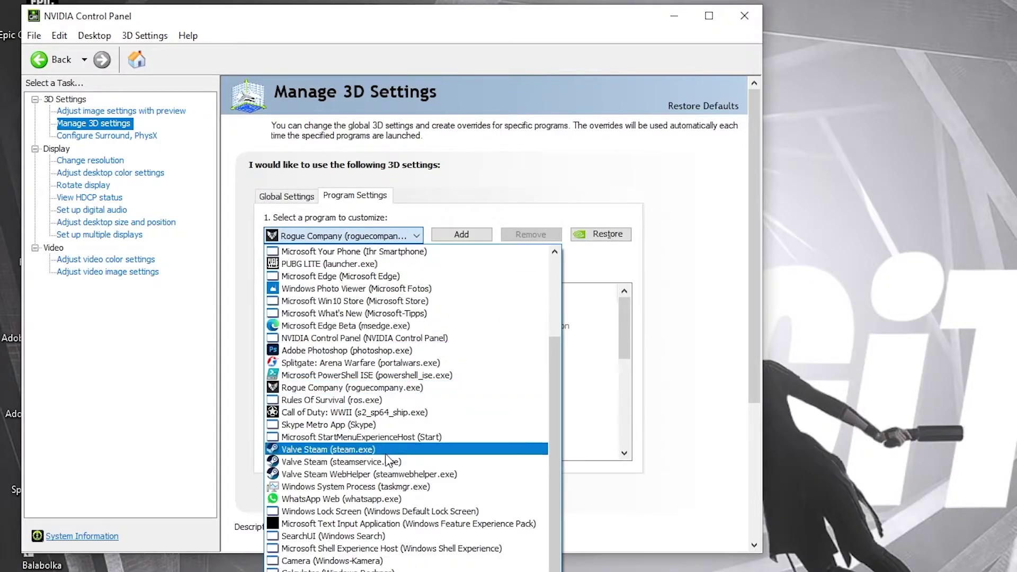
scroll(392, 490, up, 3)
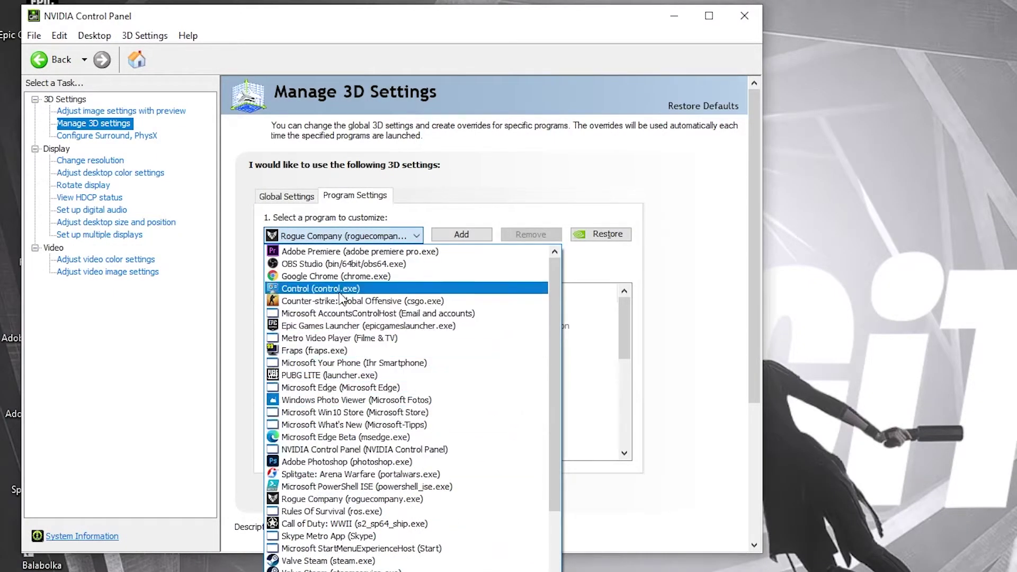
click(344, 236)
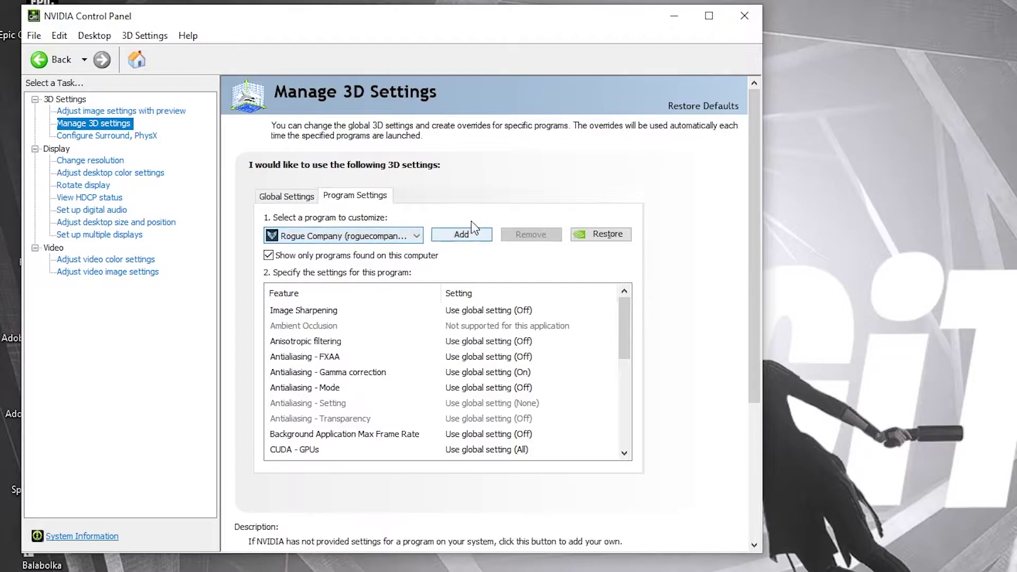
Add VALORANT as a customized program.
click(462, 235)
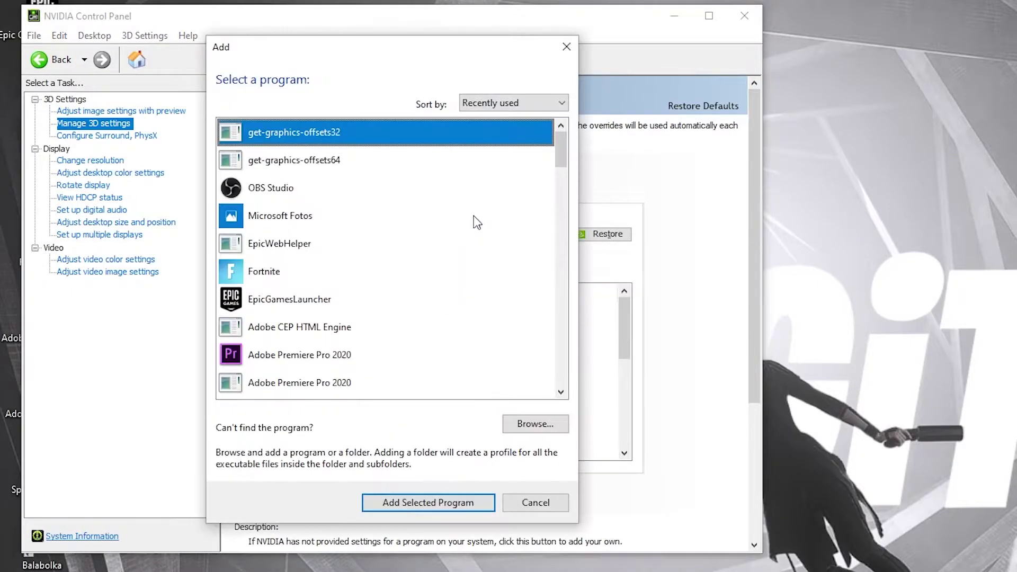
drag(559, 159, 536, 255)
click(303, 242)
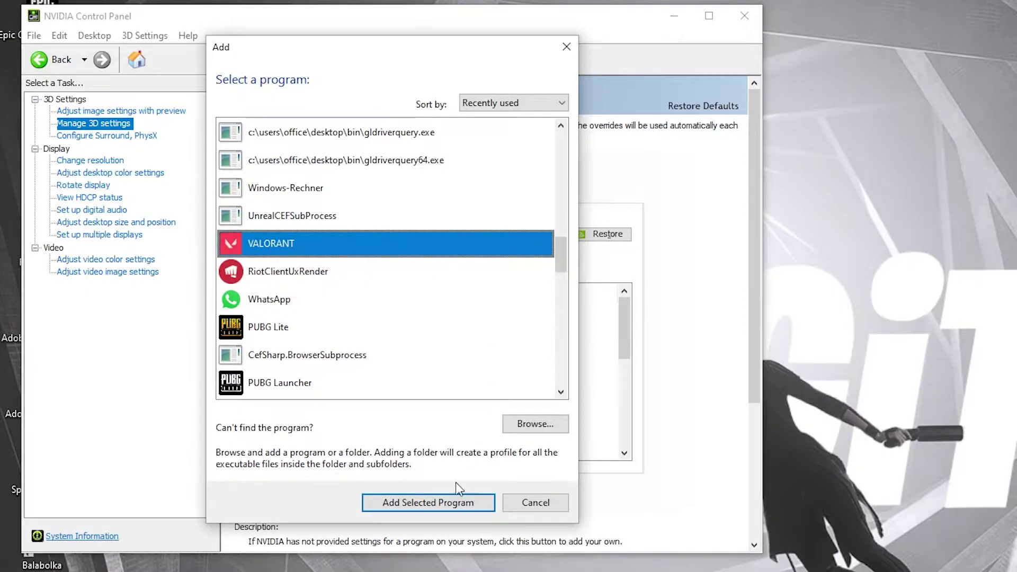
click(437, 503)
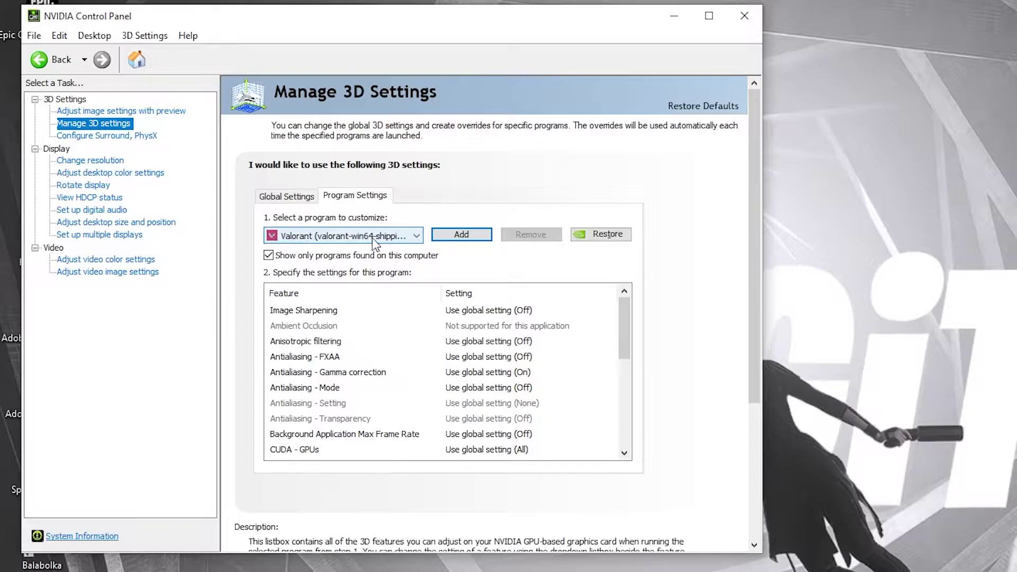
Set Valorant's Power management mode to Prefer maximum performance and Texture filtering - Quality to High performance.
drag(626, 325, 626, 414)
click(295, 311)
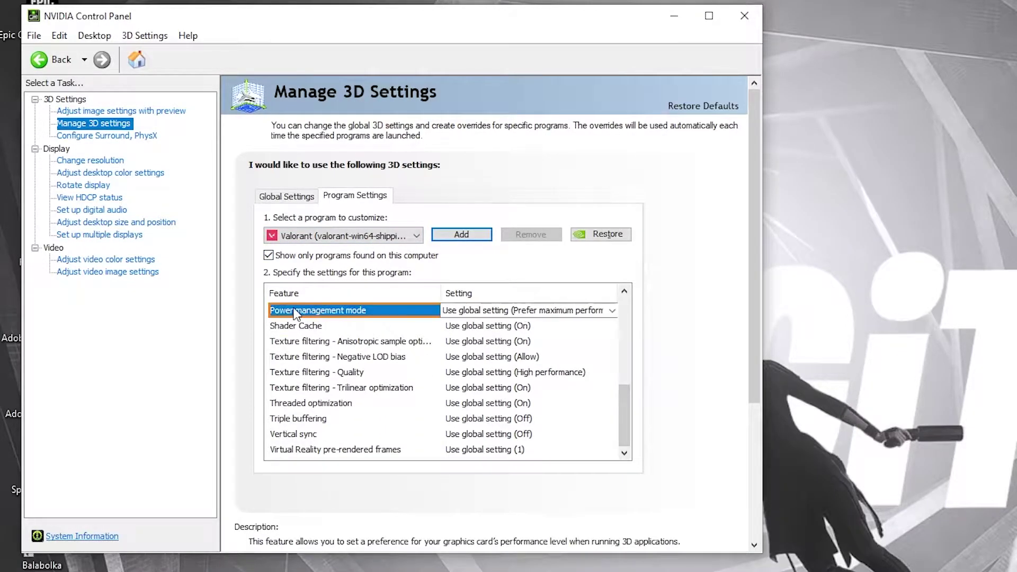
click(487, 309)
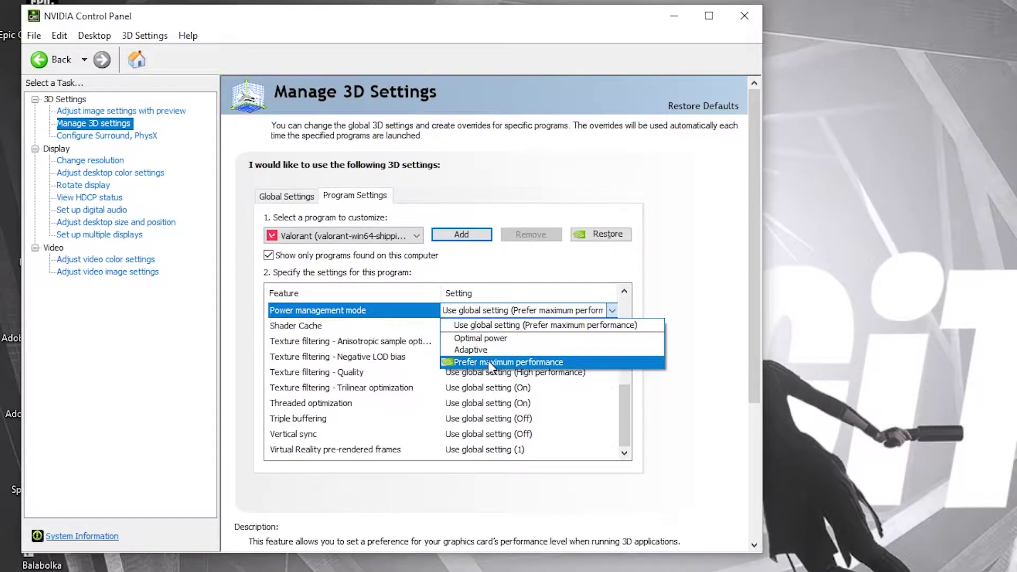
click(496, 362)
scroll(630, 385, down, 2)
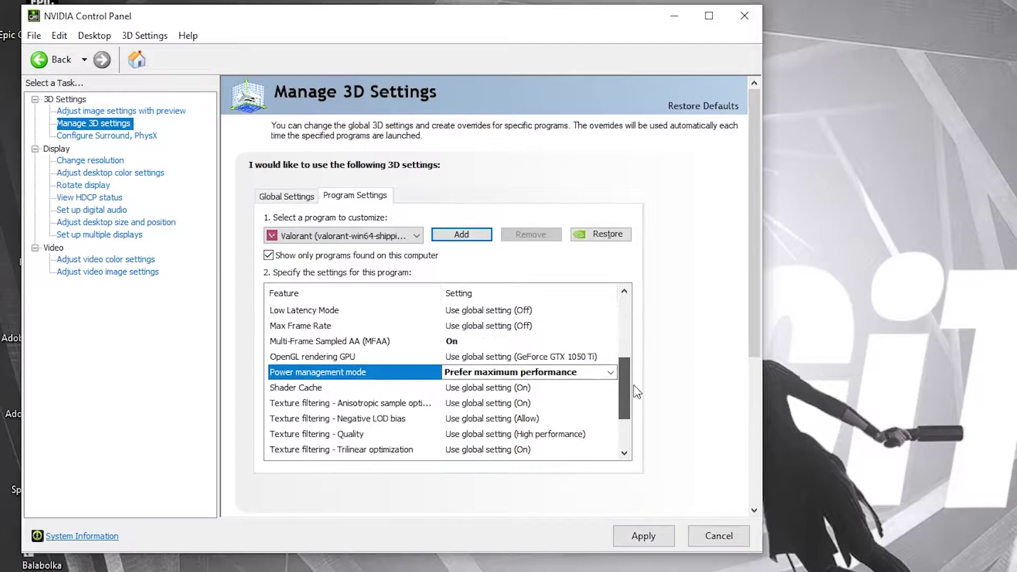
click(302, 372)
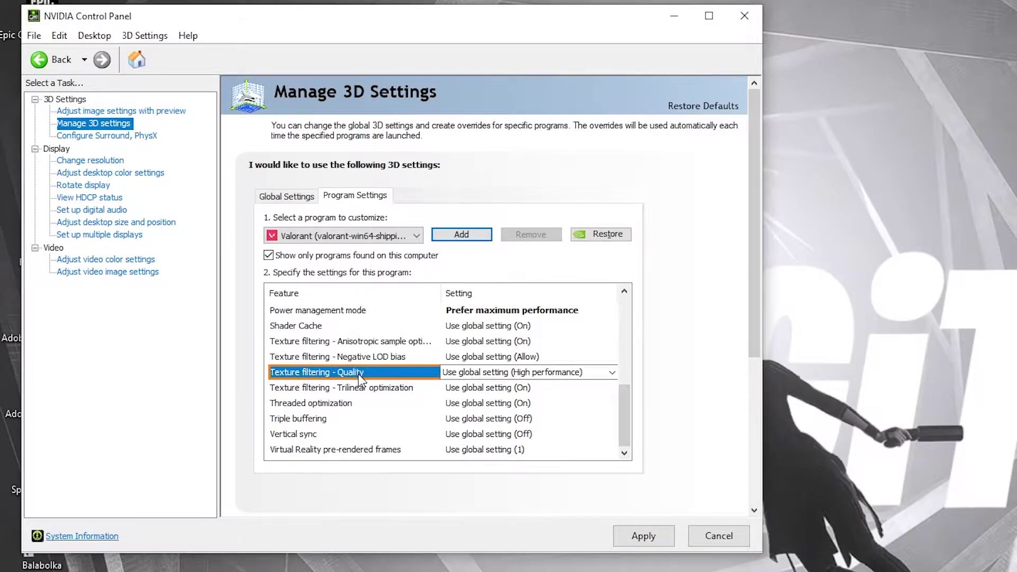
click(449, 376)
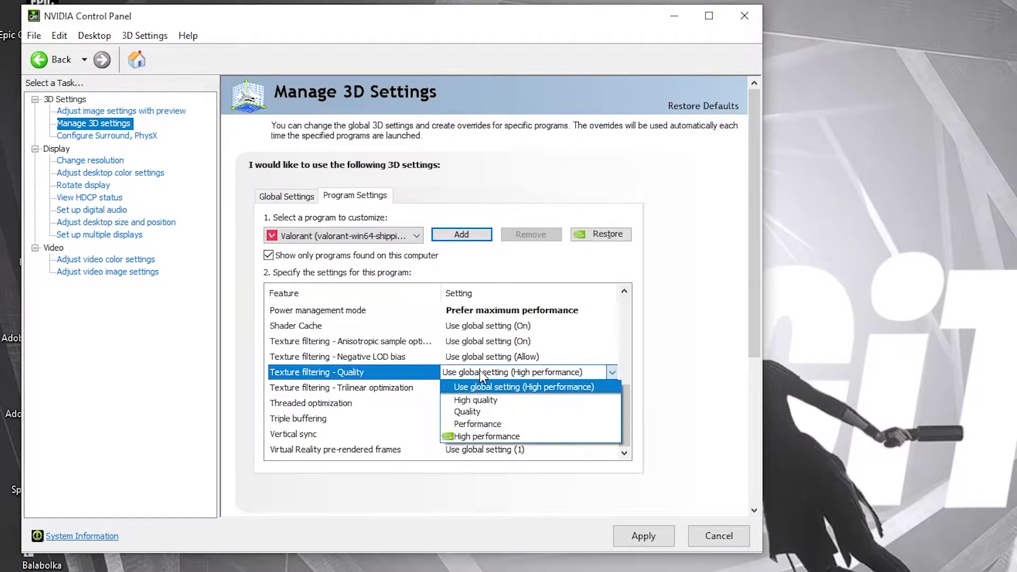
click(479, 436)
Turn Threaded optimization On and Vertical sync Off, then apply the Valorant profile.
scroll(623, 402, down, 2)
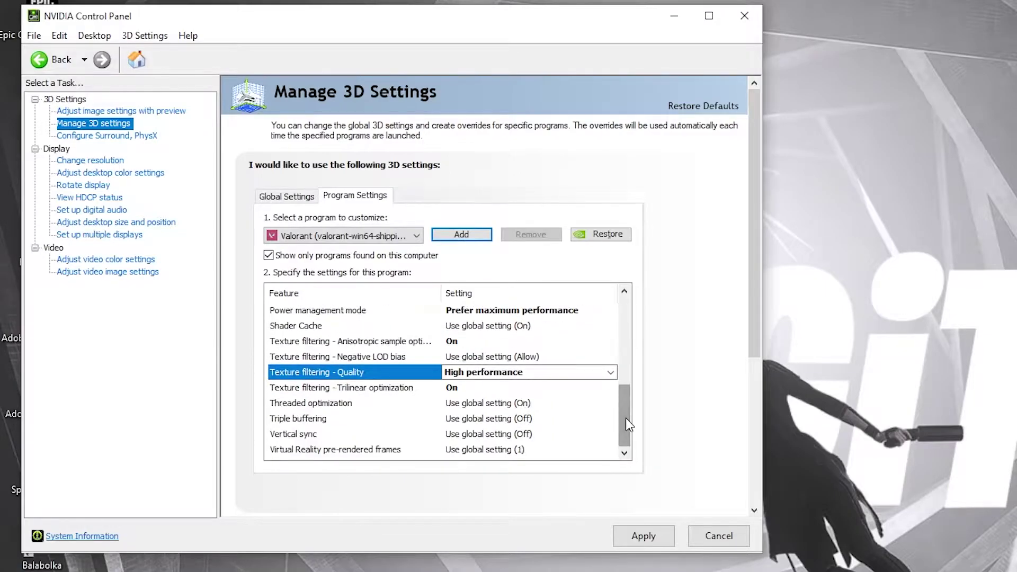
click(352, 405)
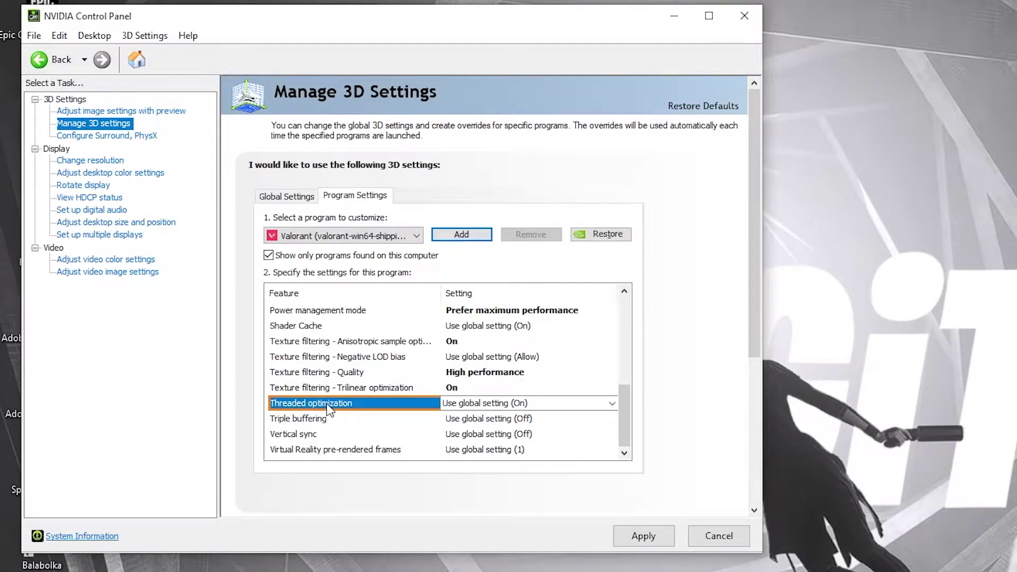
click(473, 405)
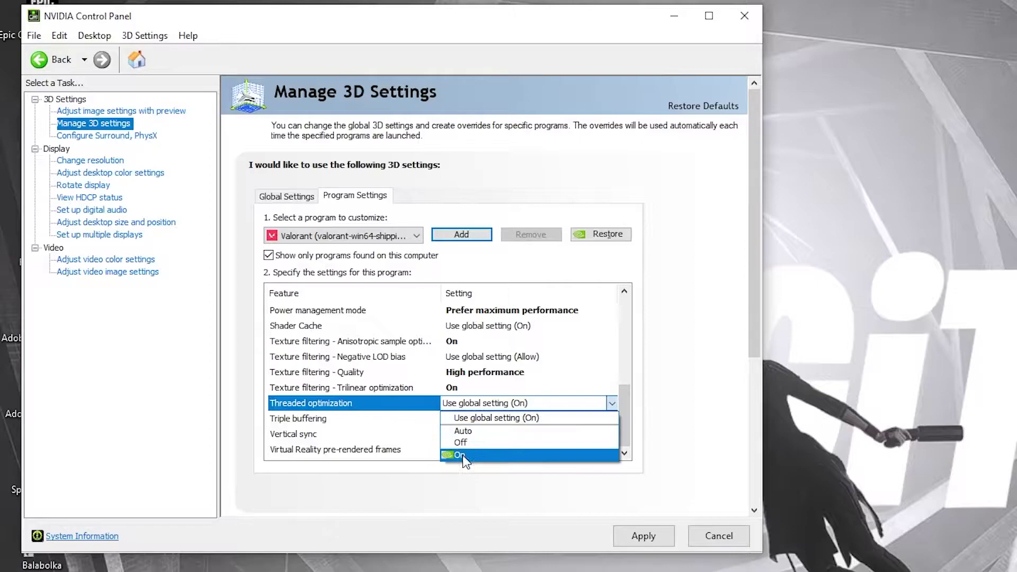
click(469, 455)
scroll(624, 389, down, 2)
click(312, 435)
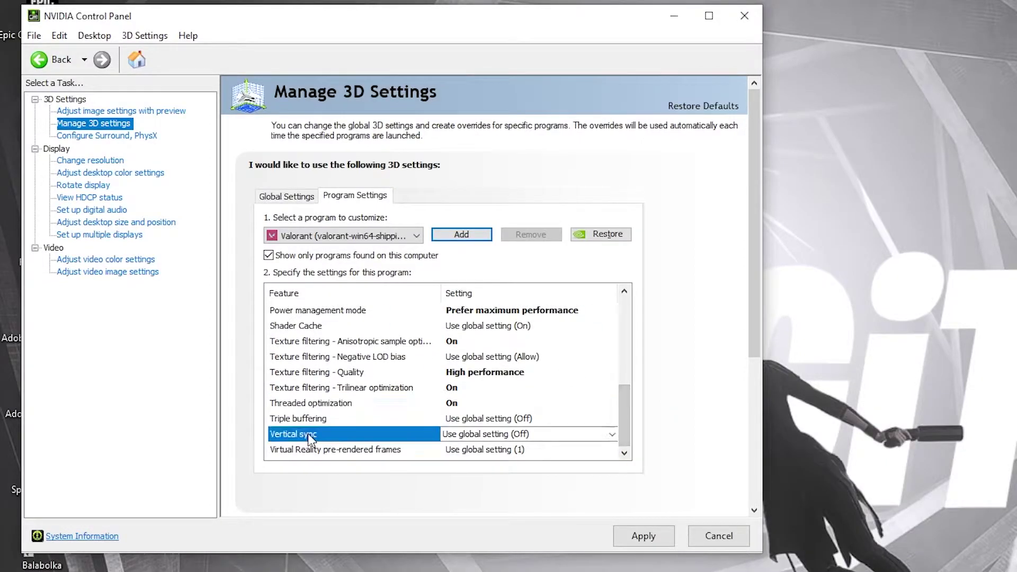
click(445, 434)
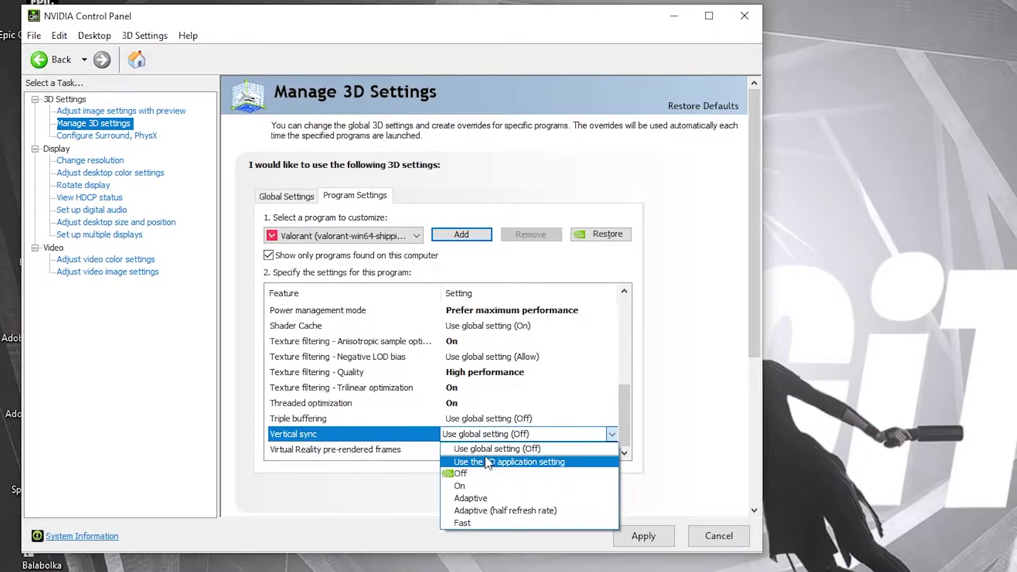
click(461, 474)
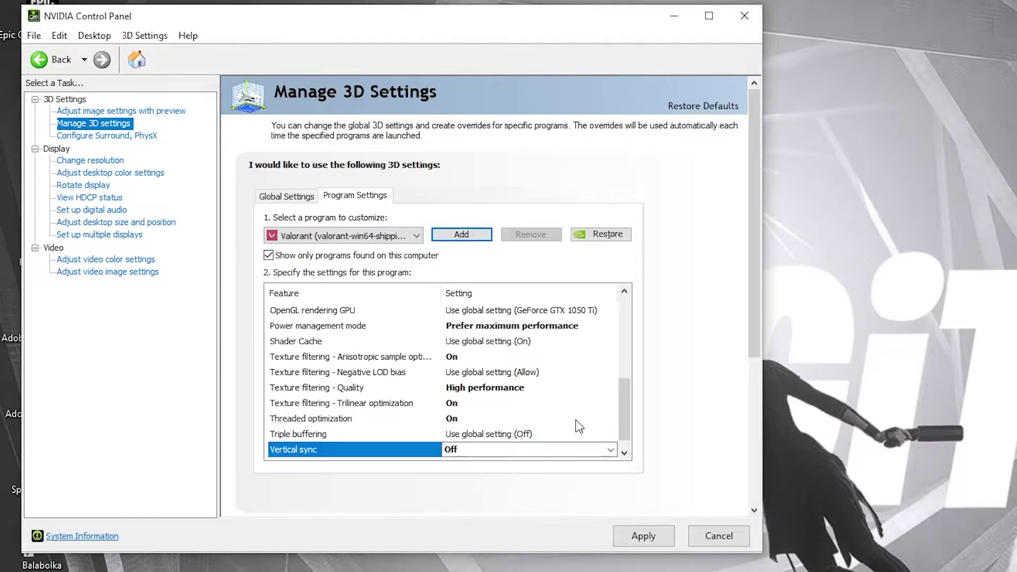
scroll(626, 400, down, 1)
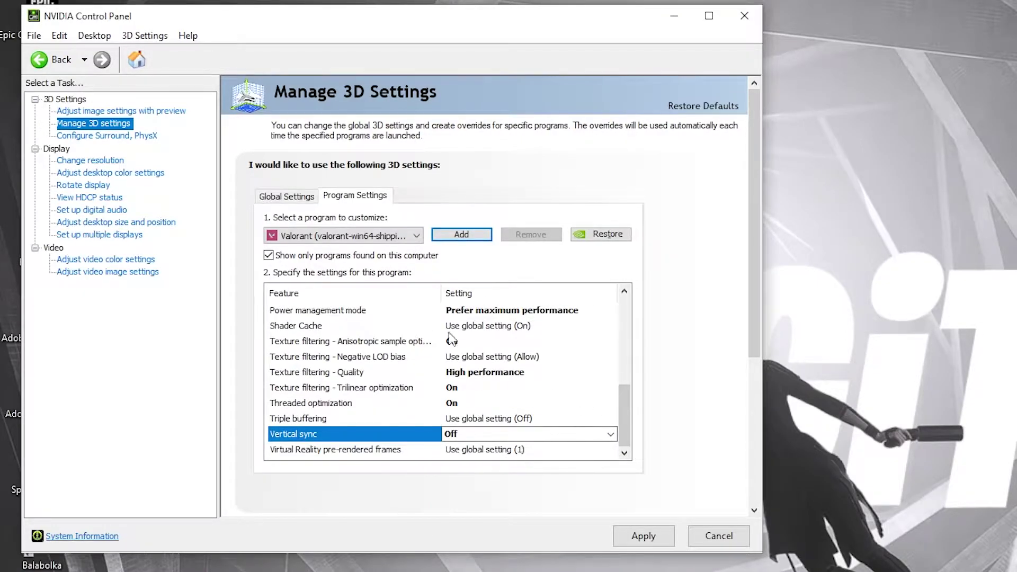
click(651, 537)
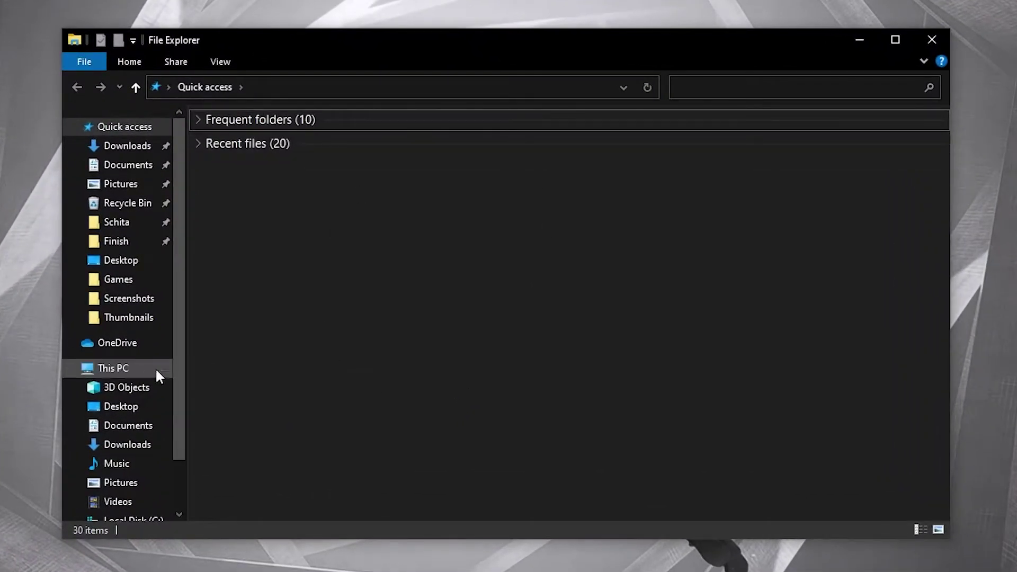
Open System Properties from This PC's context menu.
click(113, 370)
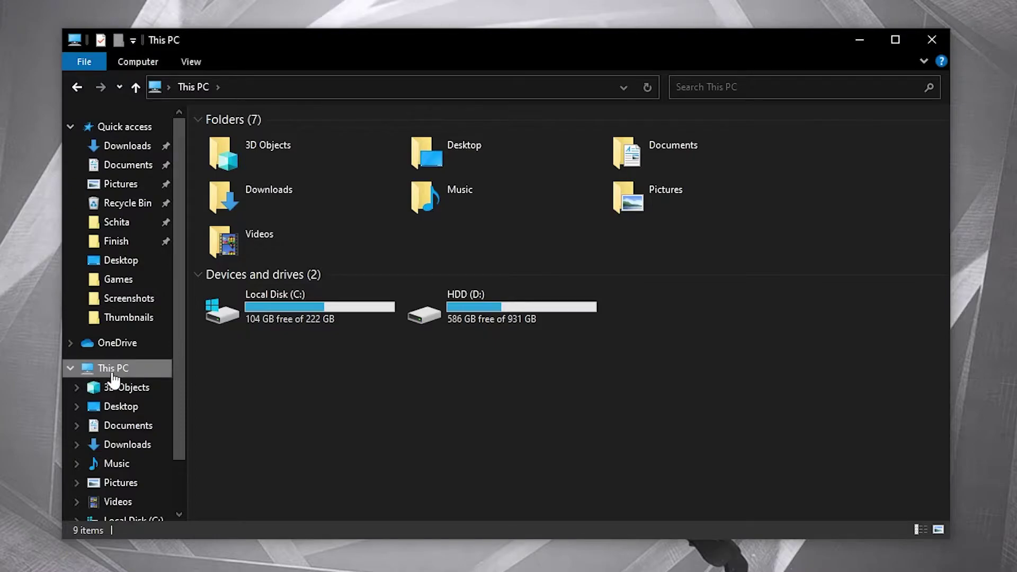
right_click(421, 346)
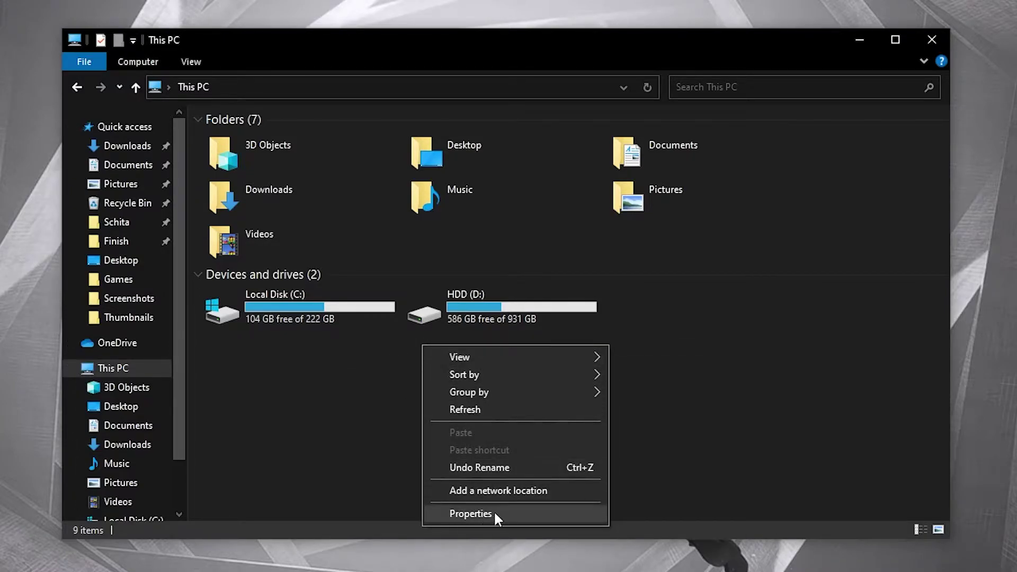
click(479, 513)
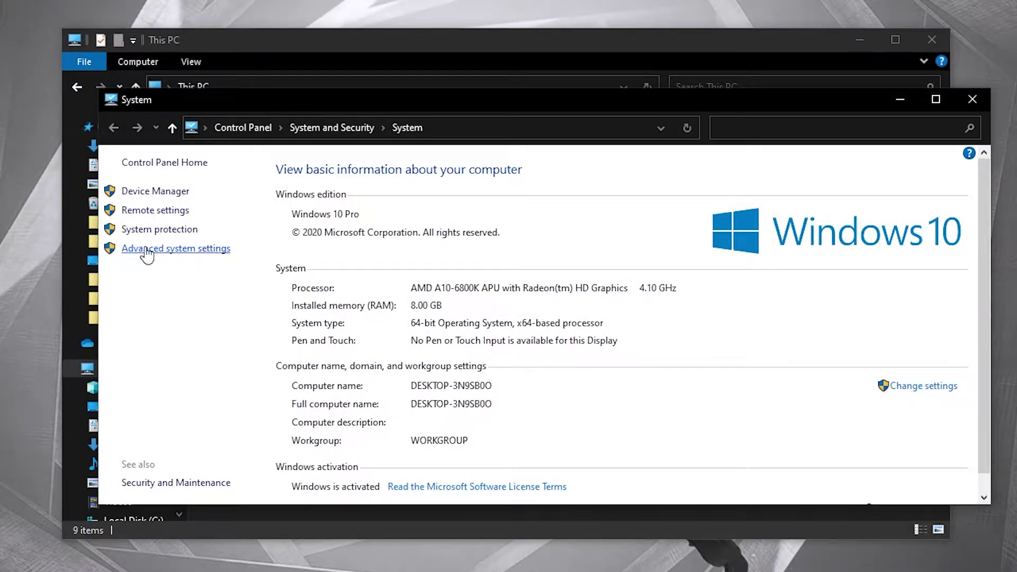
Set visual effects to Adjust for best performance, apply, and close both dialogs.
click(174, 248)
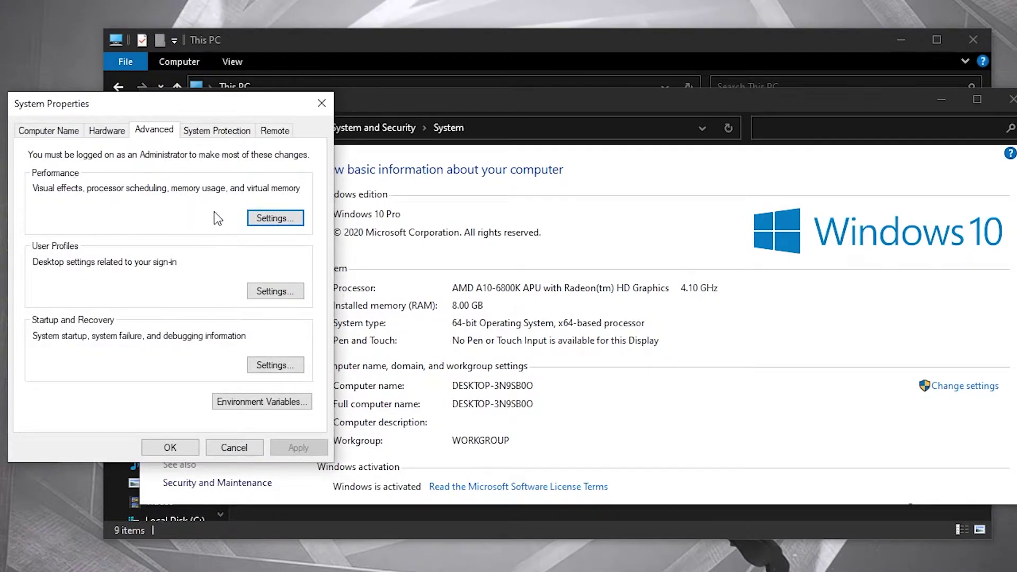
click(271, 220)
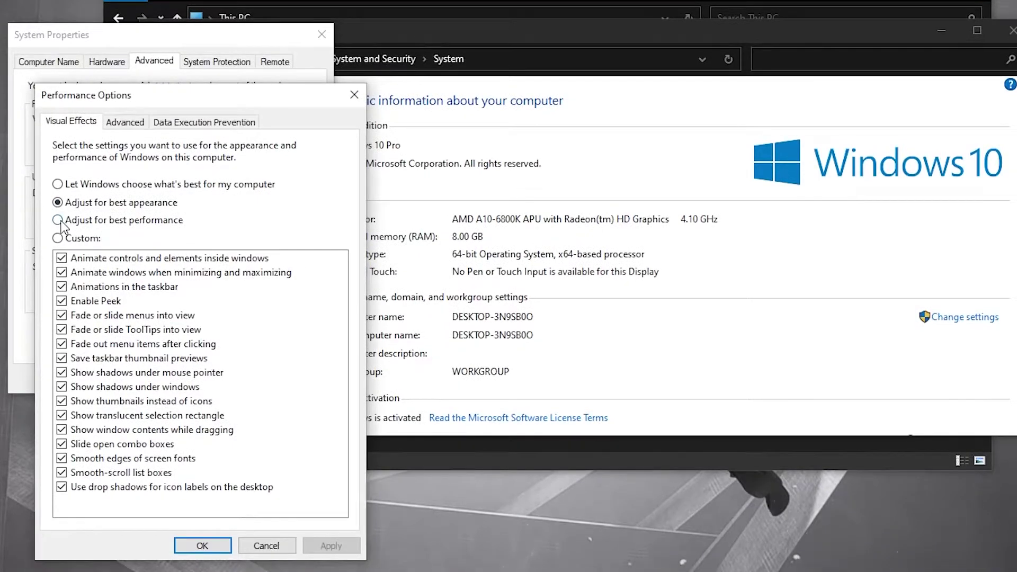
click(61, 289)
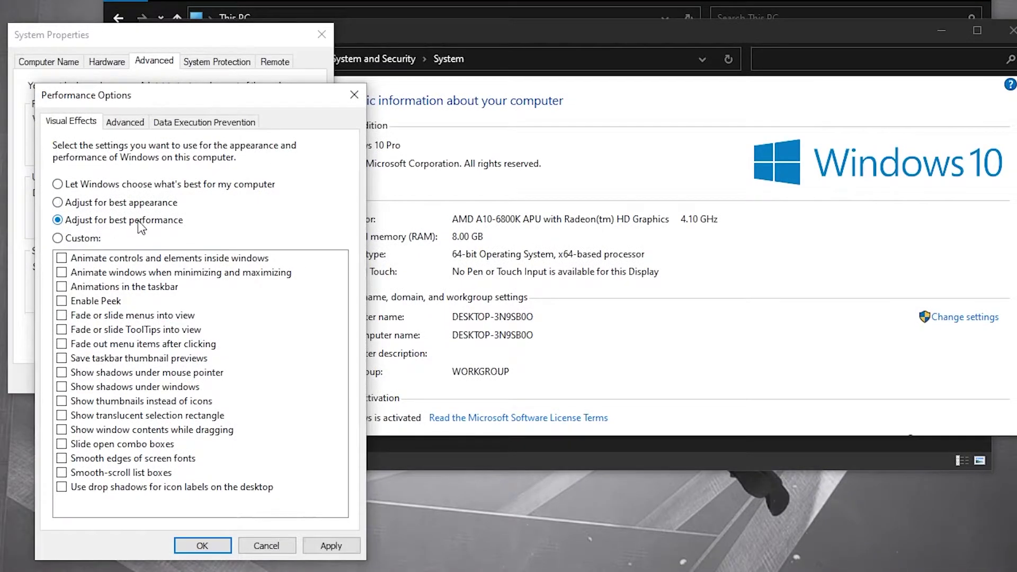
click(332, 546)
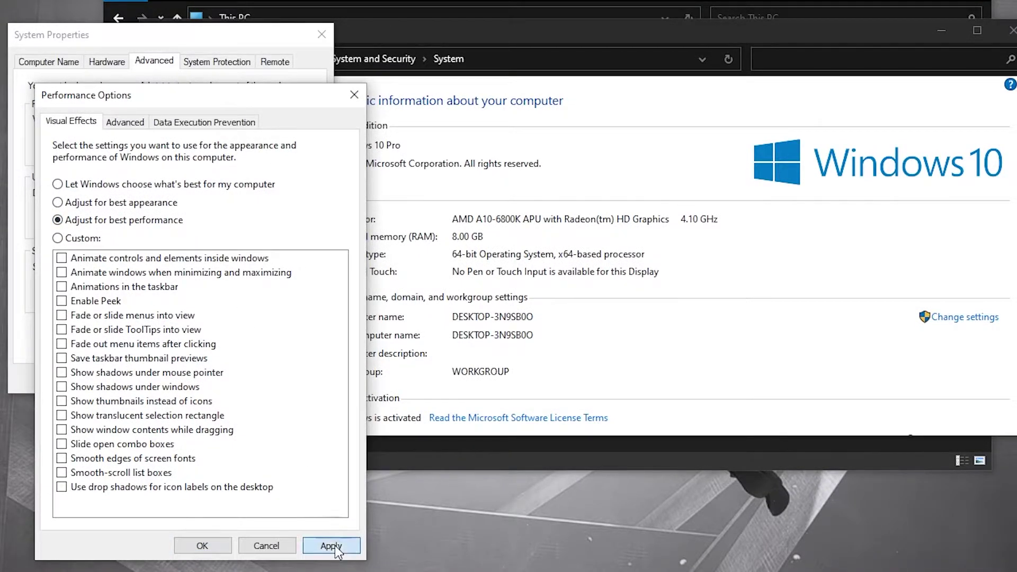
click(205, 545)
click(179, 370)
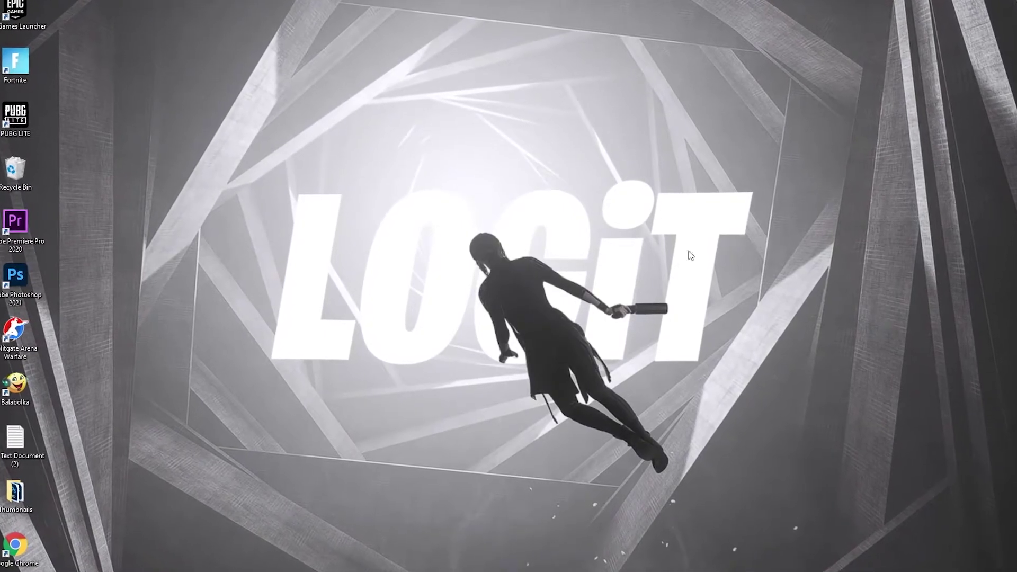
Launch Command Prompt as administrator from a cmd search.
click(95, 570)
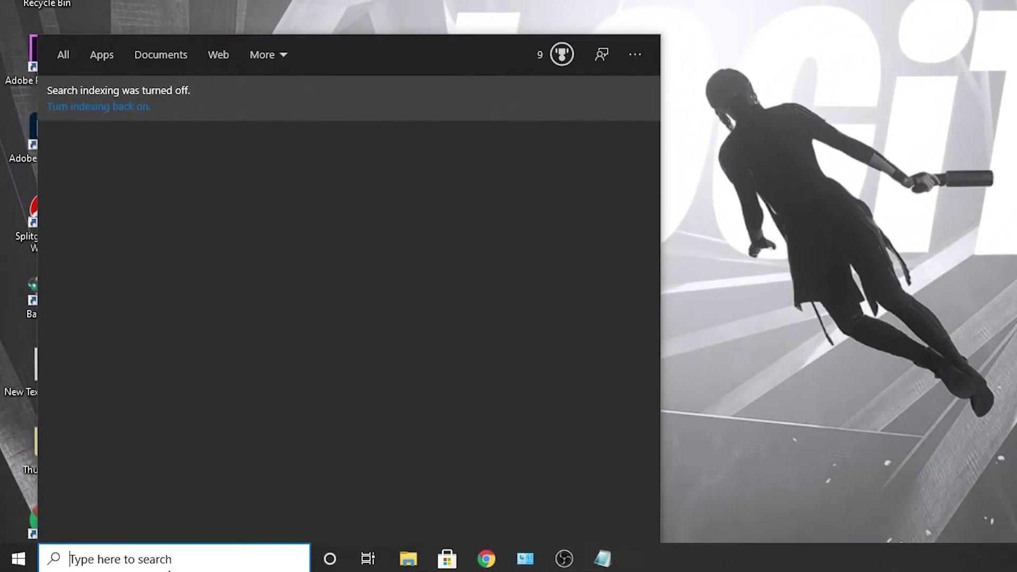
text(cmd)
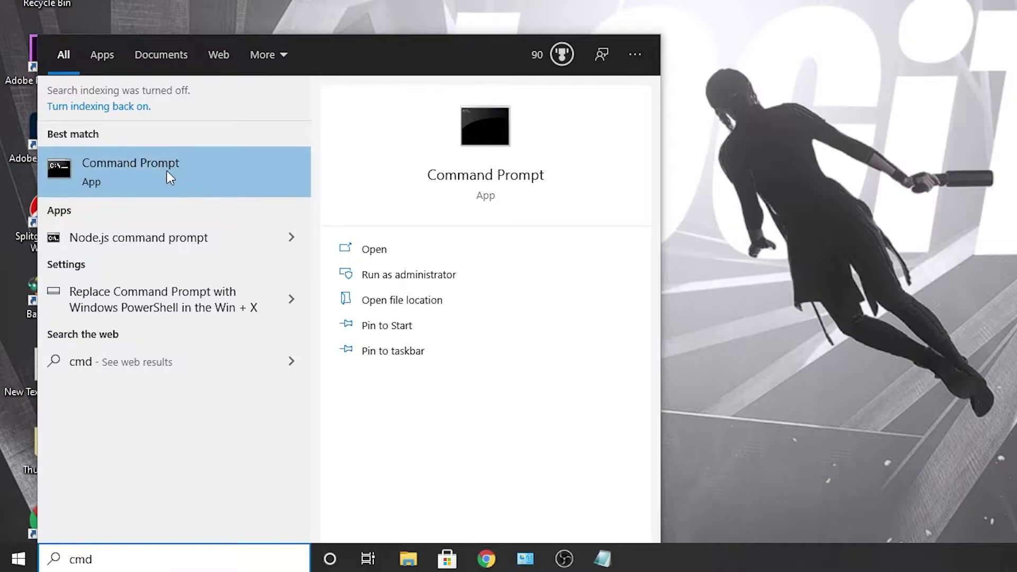
right_click(168, 178)
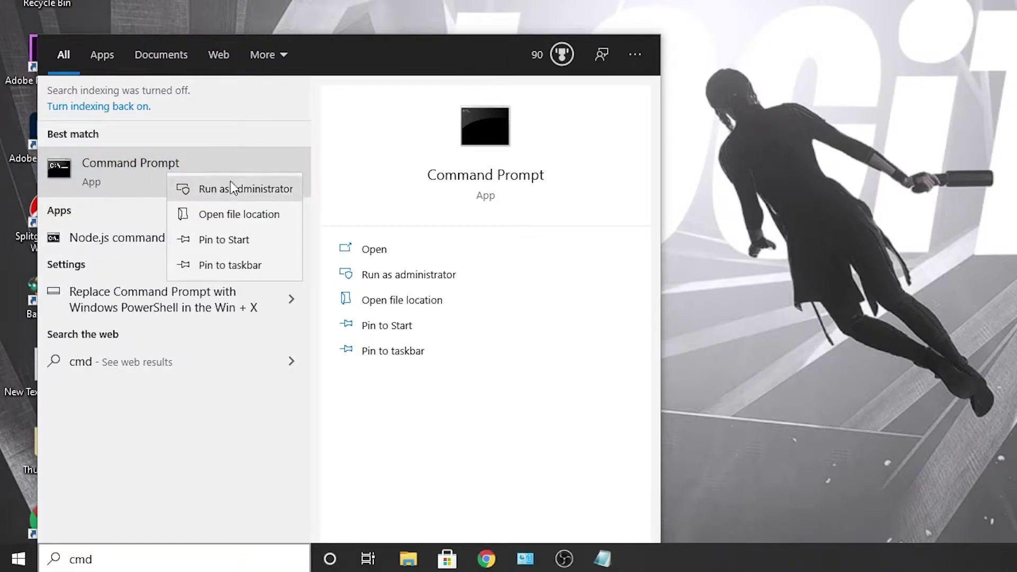
click(241, 191)
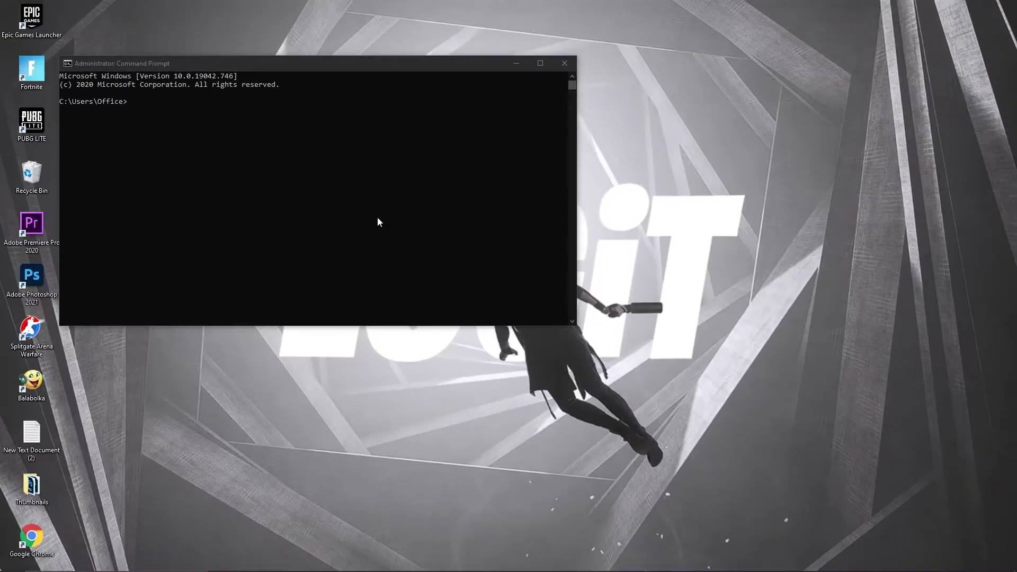
drag(285, 66, 252, 117)
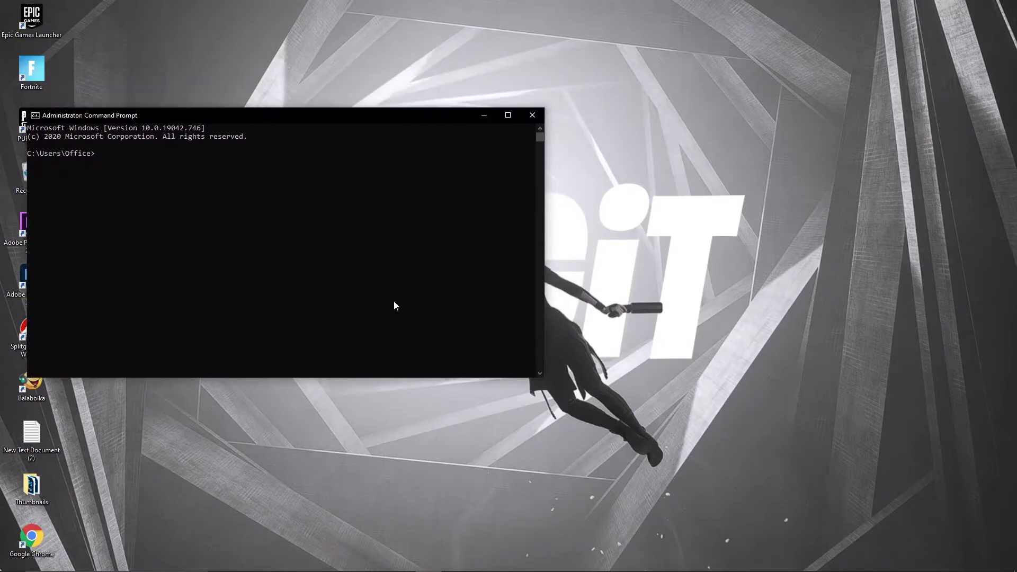
Copy the powercfg -duplicatescheme command from Notepad and run it to create Ultimate Performance.
click(416, 561)
drag(775, 242, 533, 243)
right_click(526, 243)
click(551, 276)
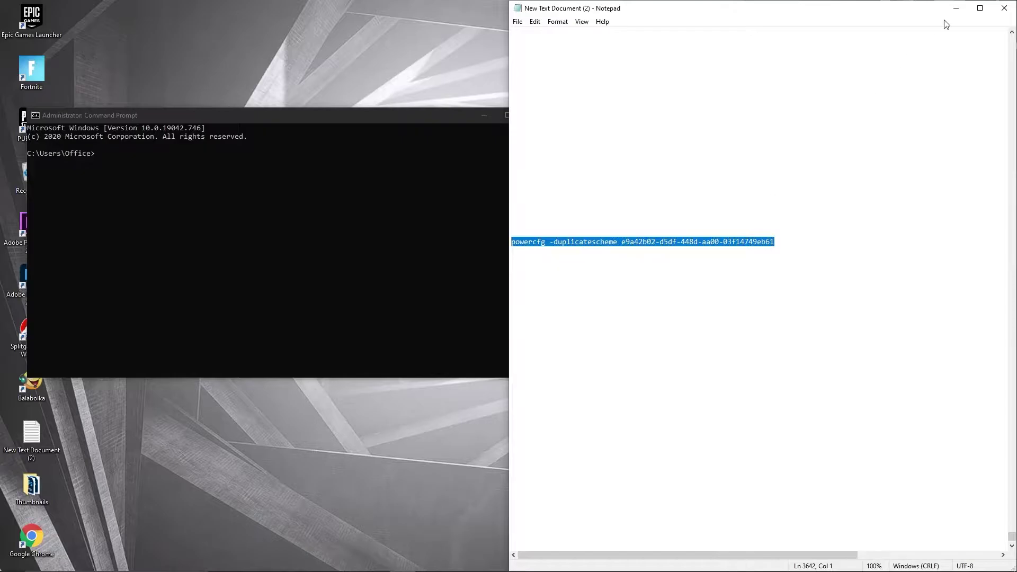
click(956, 8)
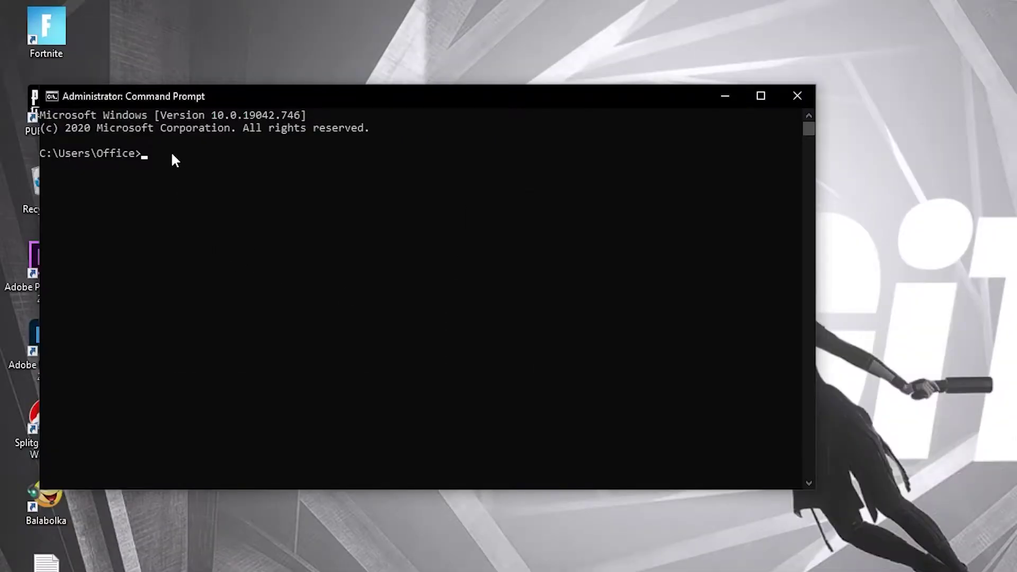
key(ctrl+v)
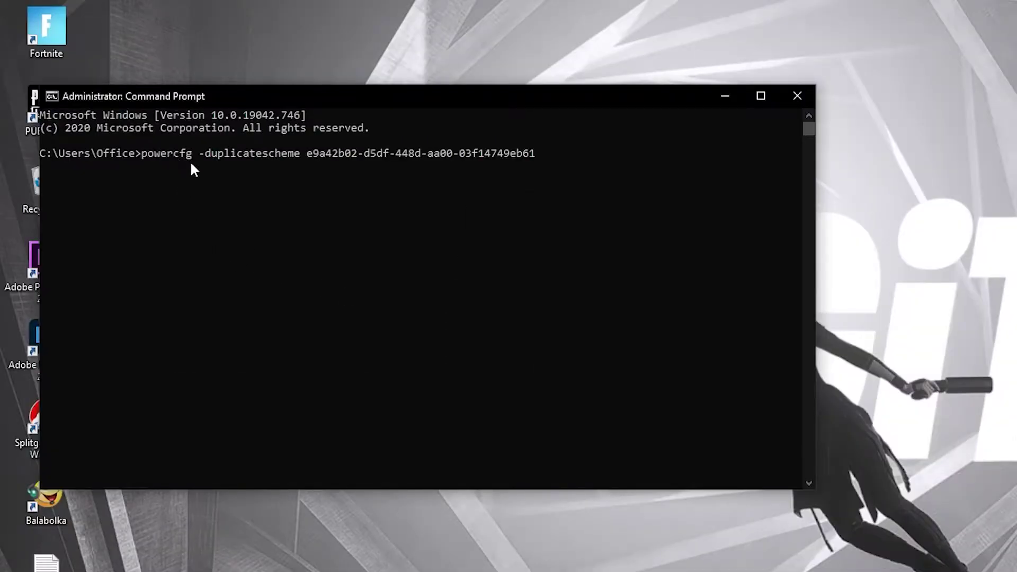
key(Return)
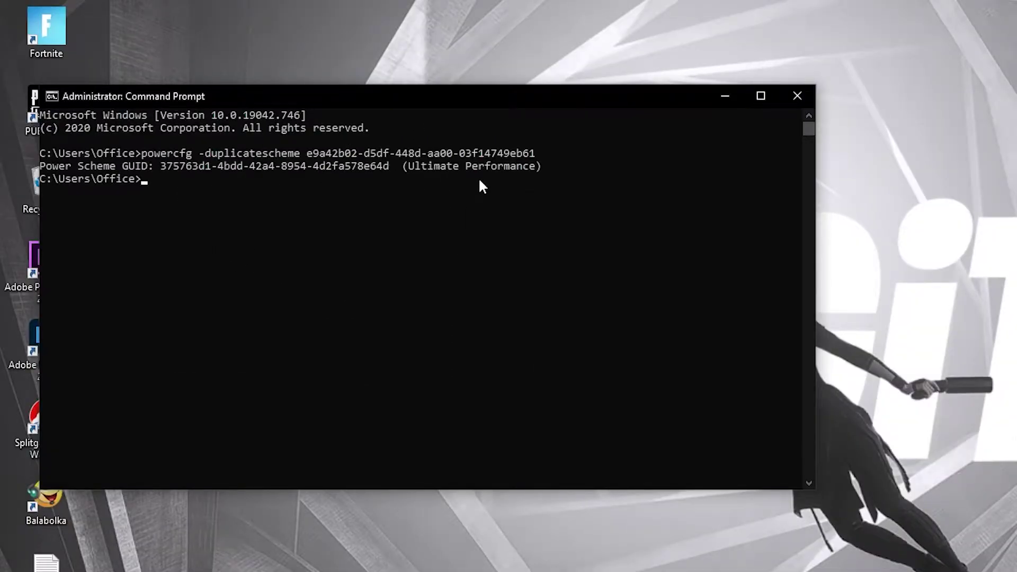
drag(404, 166, 504, 166)
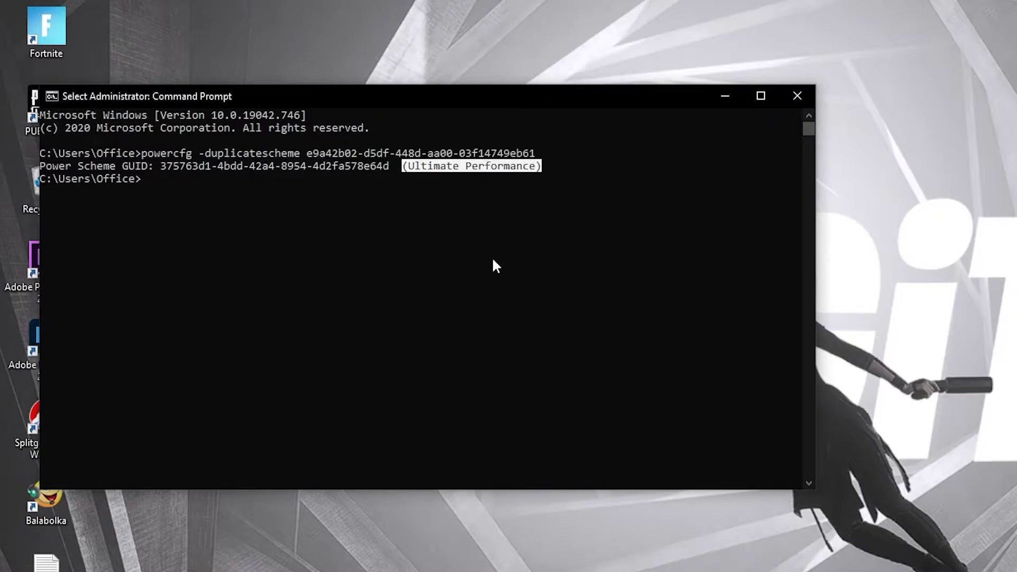
click(797, 98)
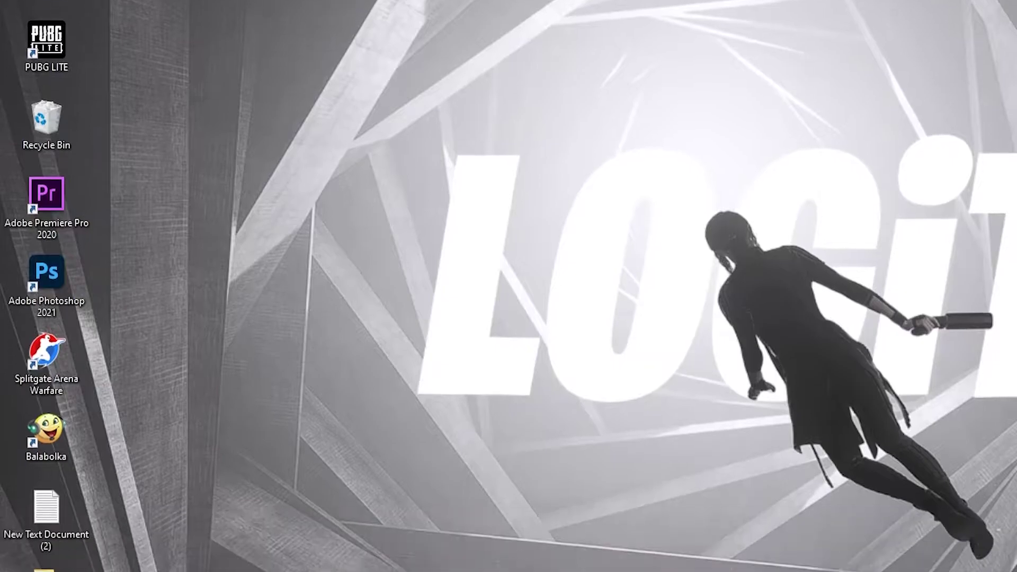
click(170, 559)
text(choose)
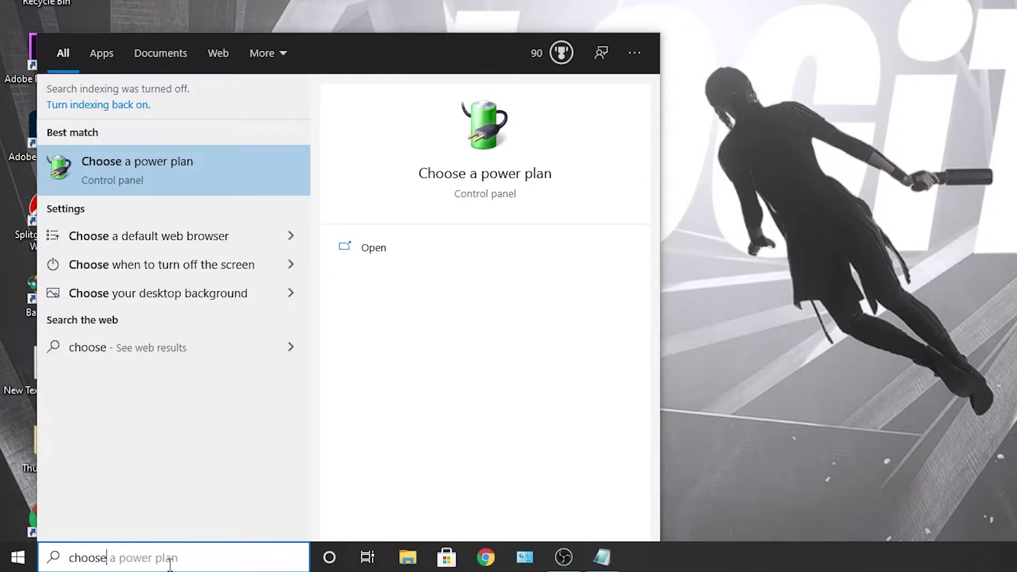
click(164, 166)
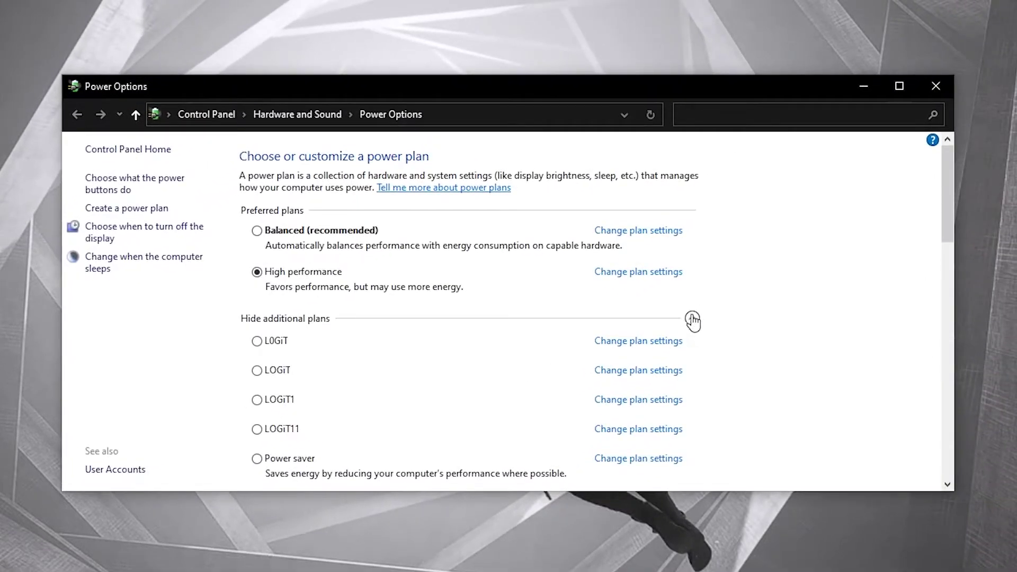
click(693, 318)
click(692, 318)
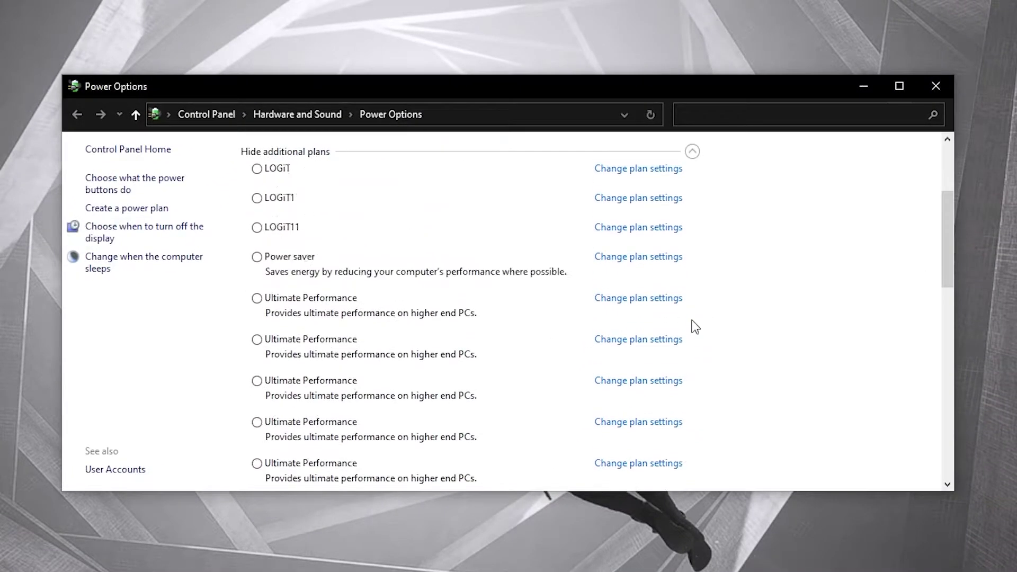
scroll(524, 347, down, 10)
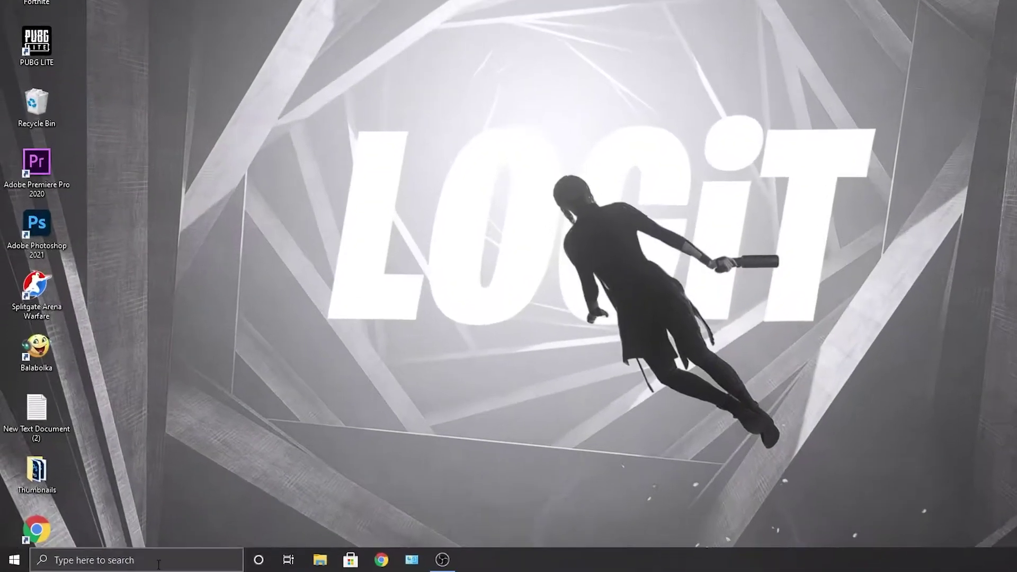
Open Graphics settings via search and start browsing for an app.
click(158, 561)
text(graphics)
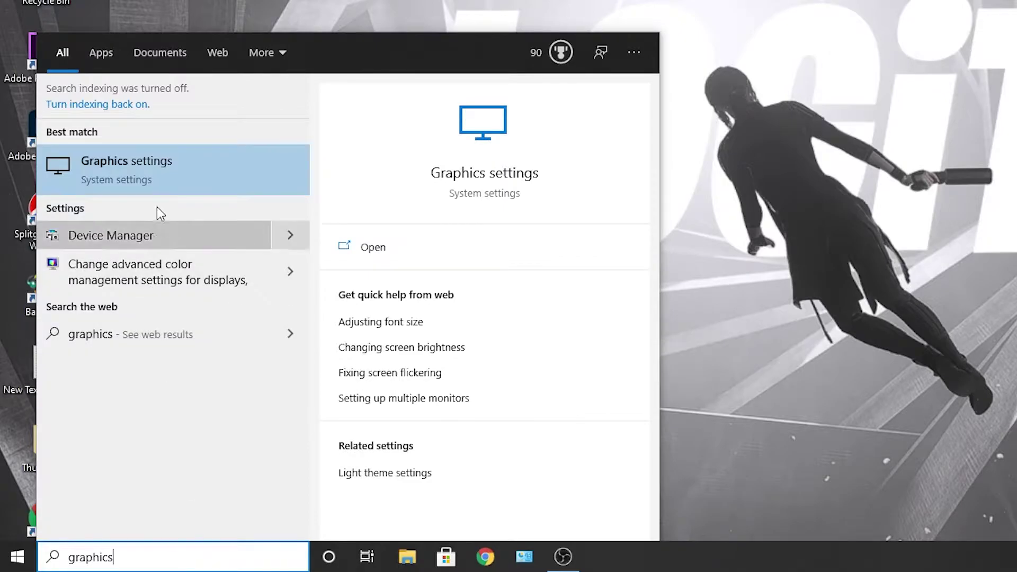
click(151, 176)
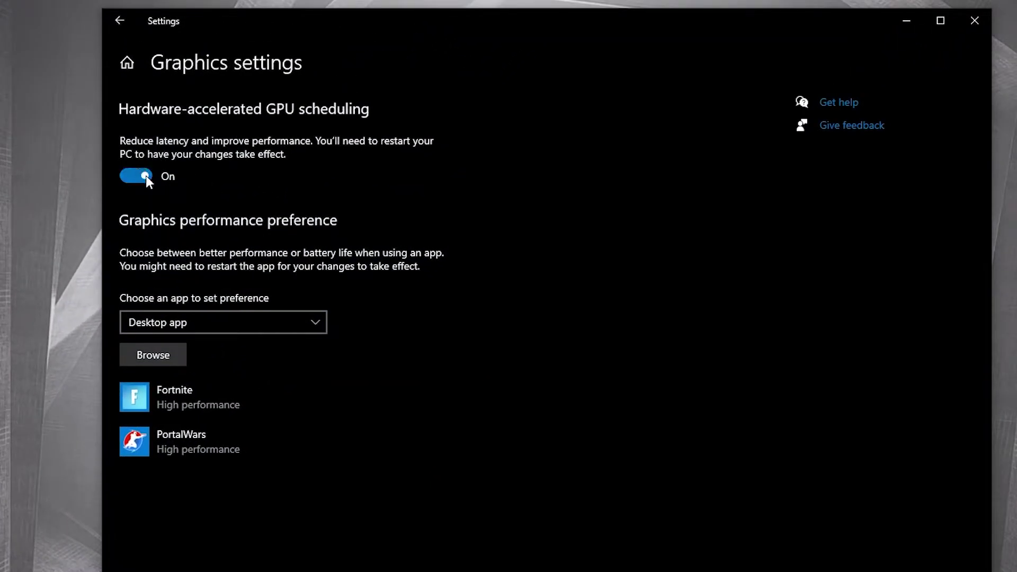
click(161, 354)
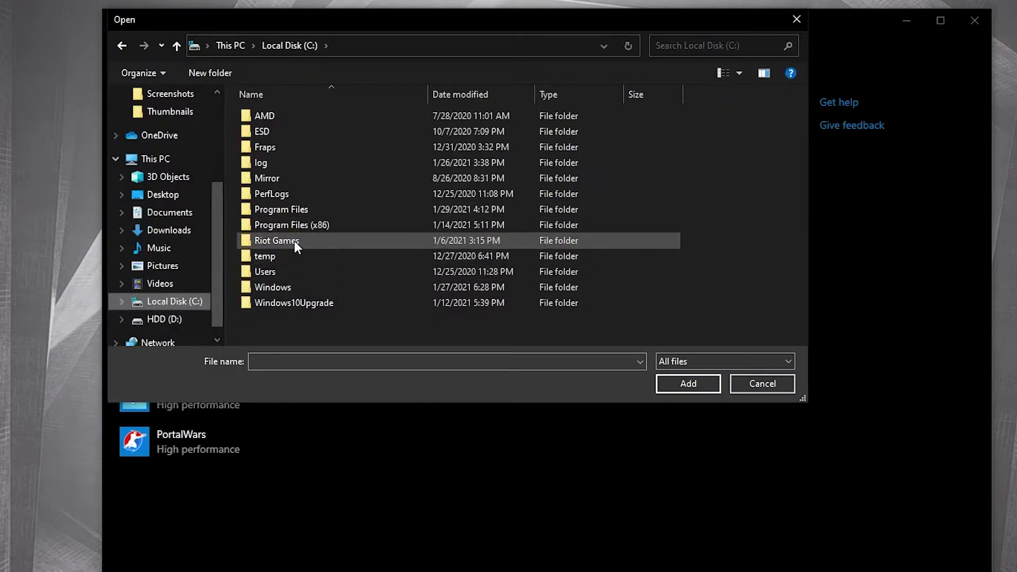
Navigate Riot Games > VALORANT > live > ShooterGame > Binaries > Win64 and pick VALORANT-Win64-Shipping.
click(278, 238)
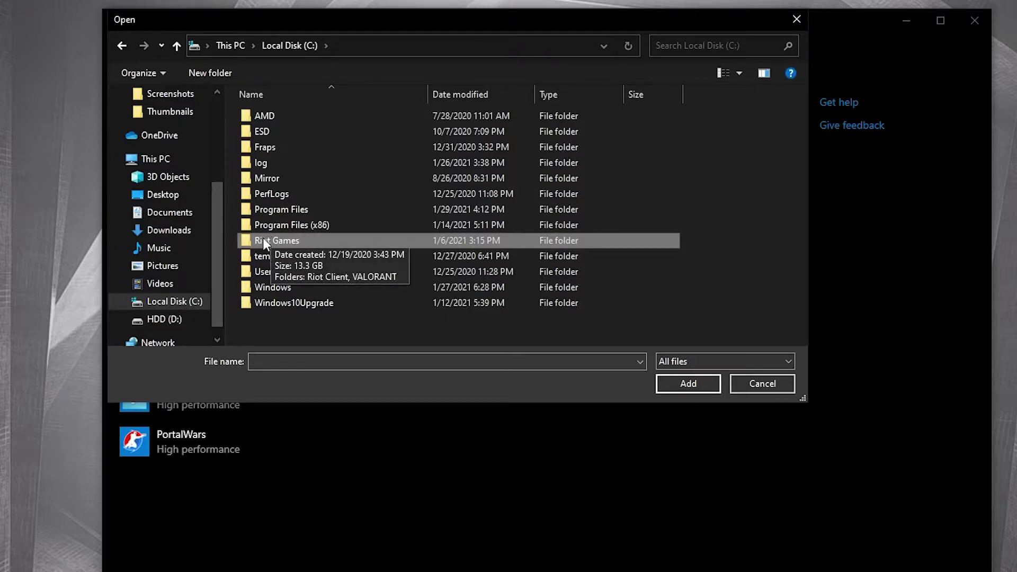
double_click(298, 240)
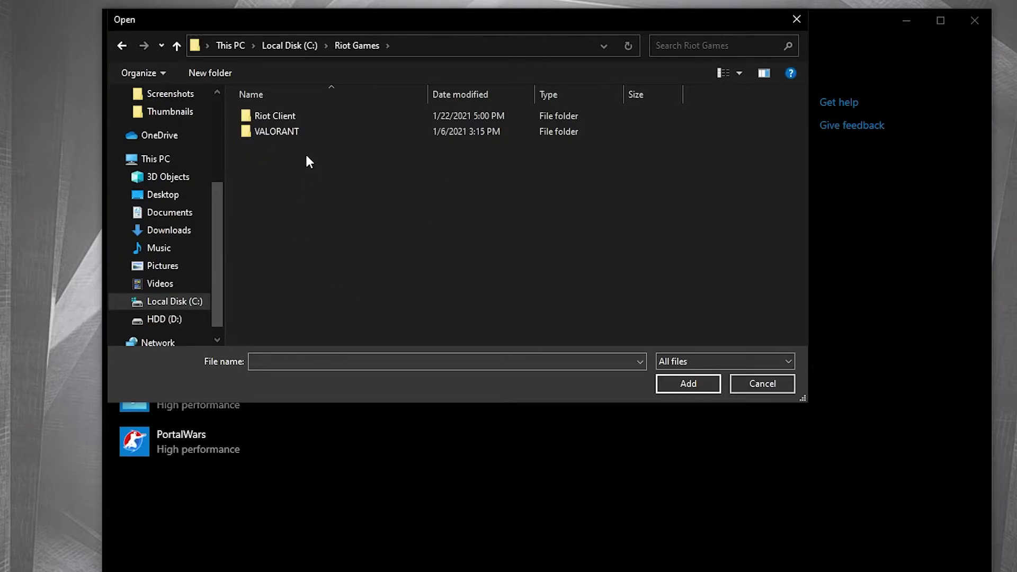
double_click(301, 131)
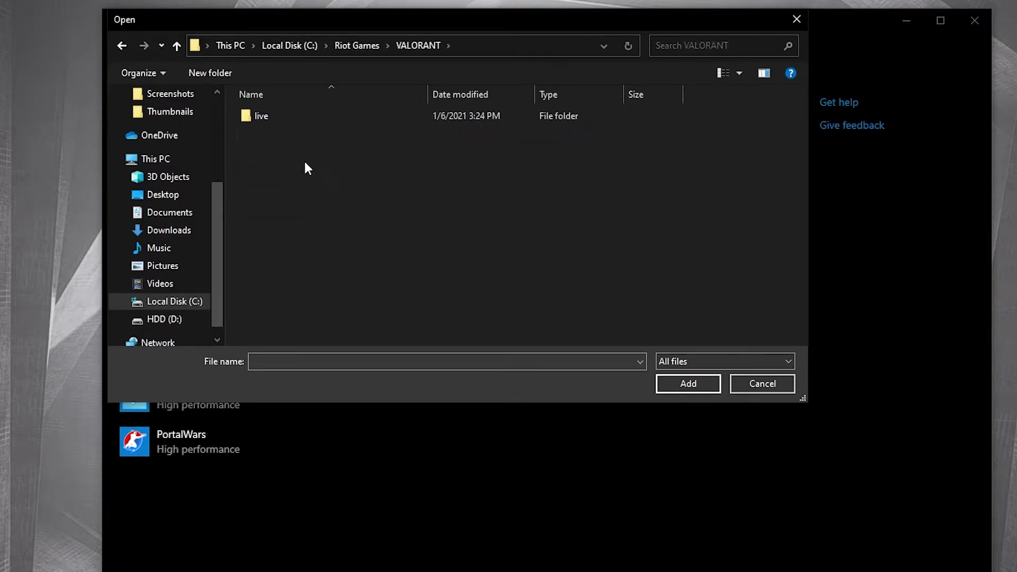
double_click(275, 117)
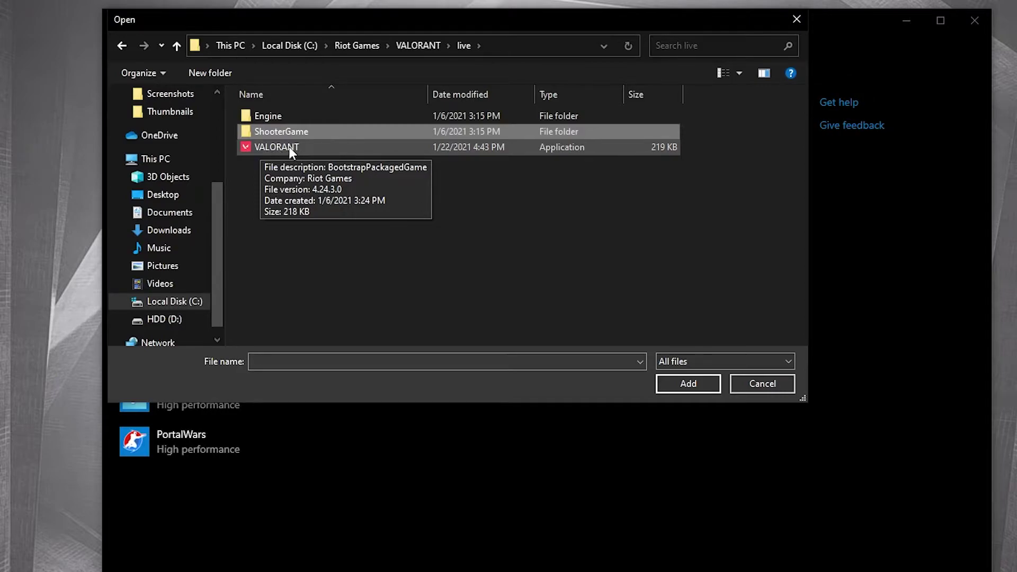
double_click(300, 132)
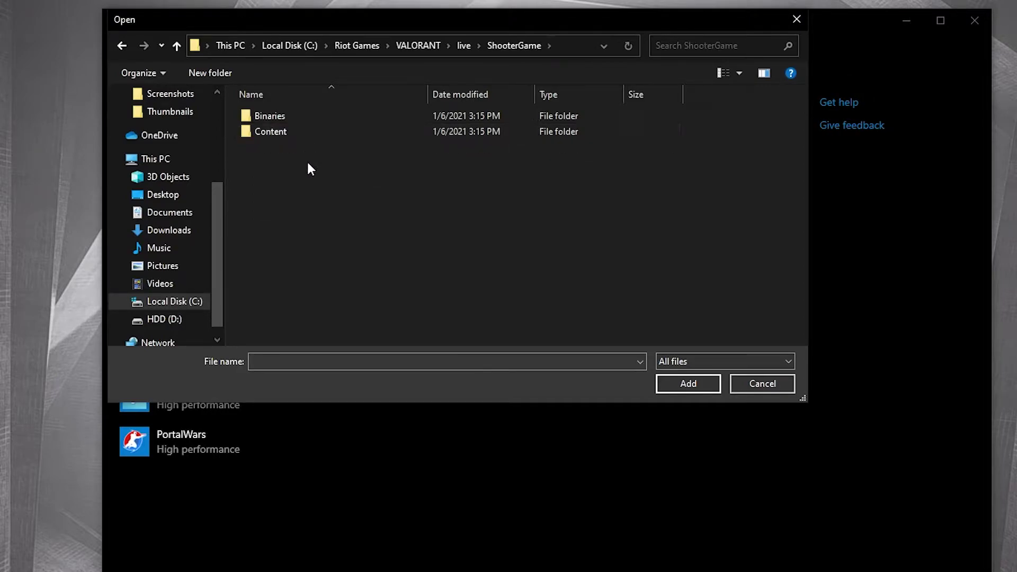
double_click(292, 117)
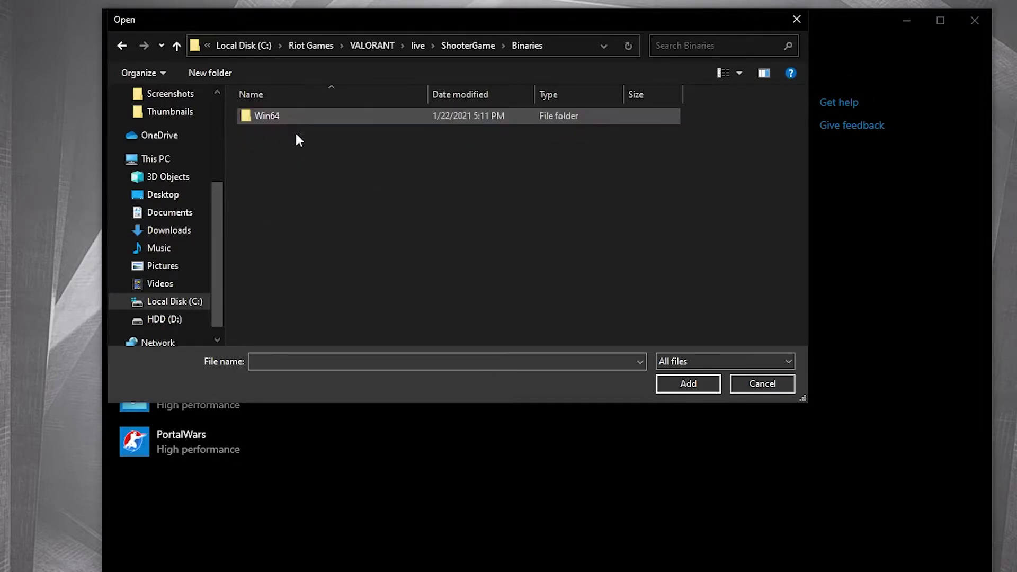
double_click(288, 116)
click(267, 137)
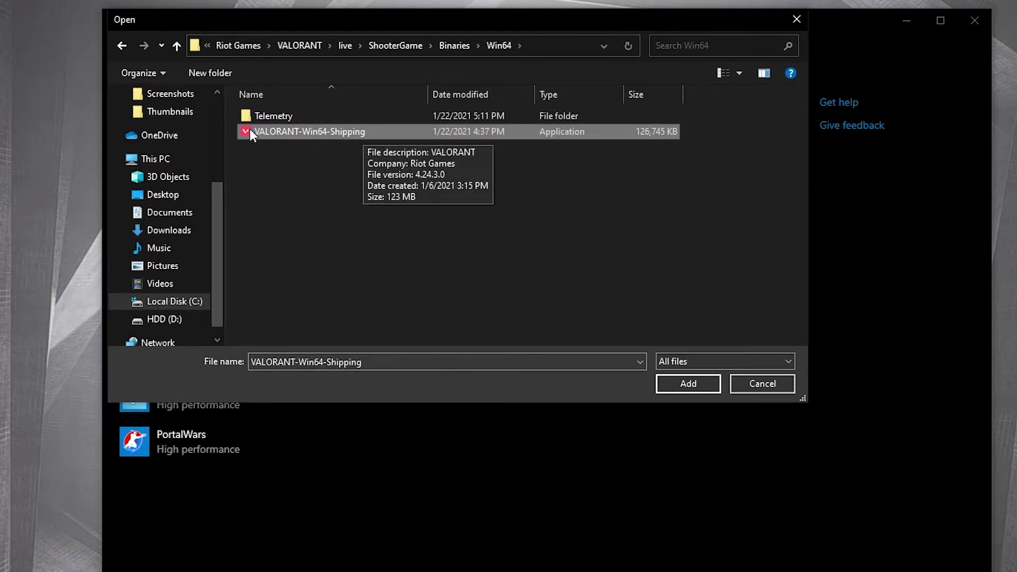
In VALORANT-Win64-Shipping's Compatibility properties, override high DPI scaling and apply the changes.
right_click(345, 131)
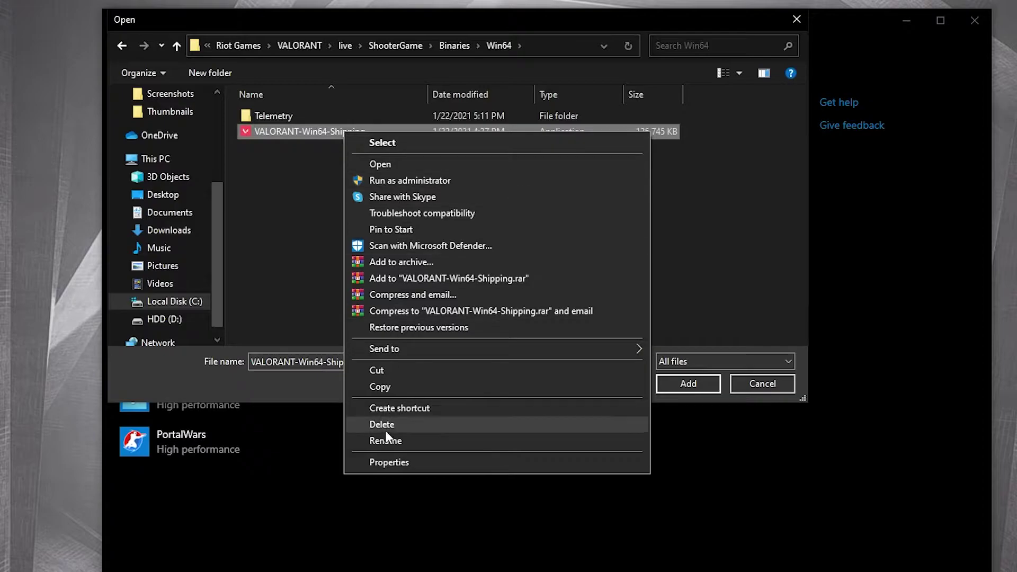
click(392, 461)
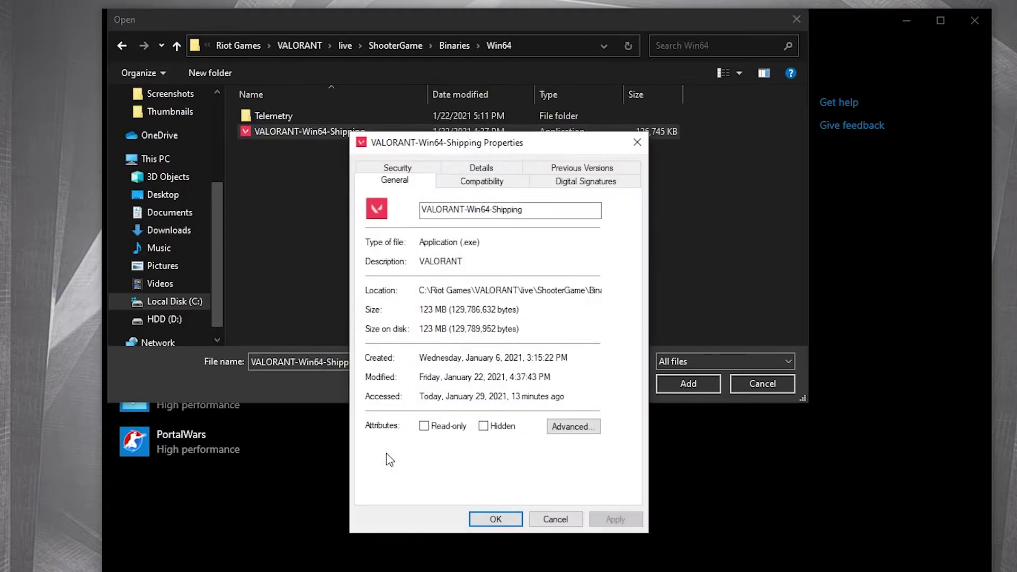
click(498, 181)
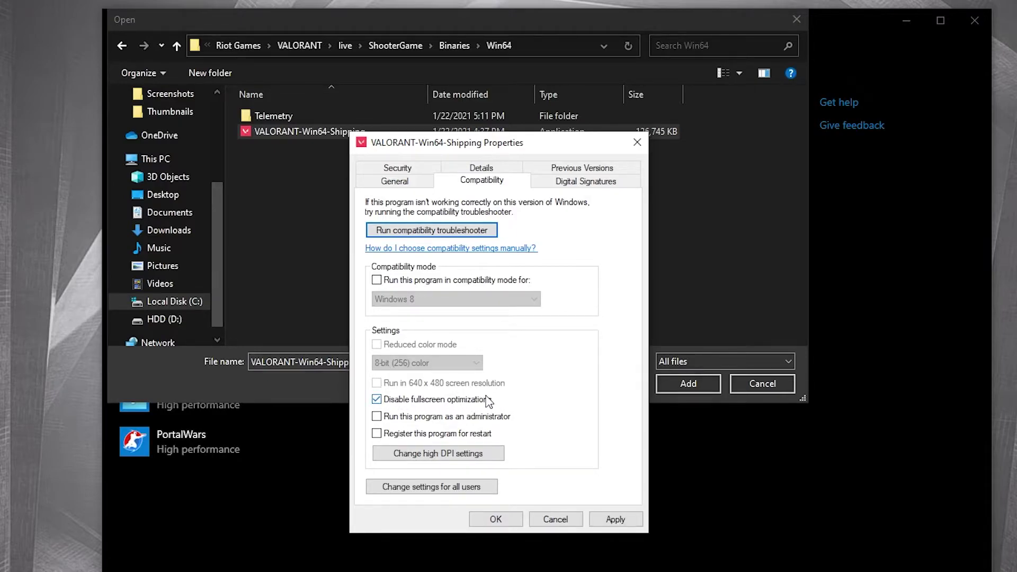
click(411, 454)
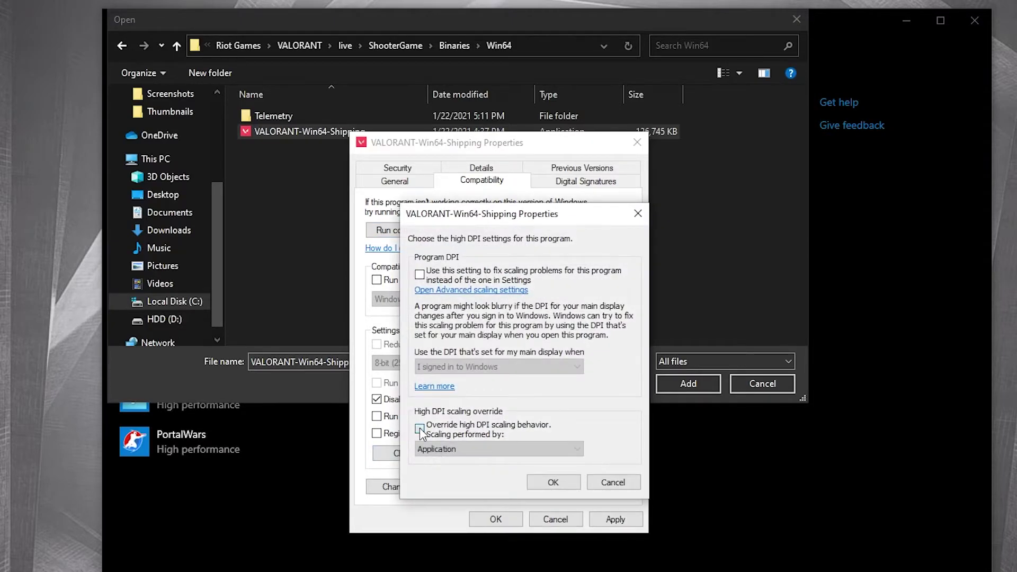
click(420, 428)
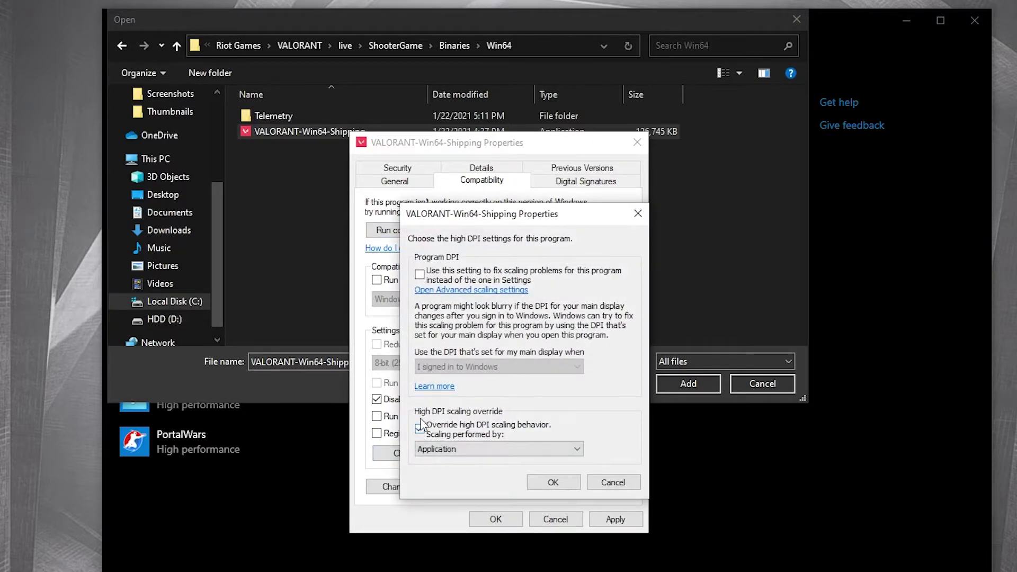
click(553, 482)
click(610, 515)
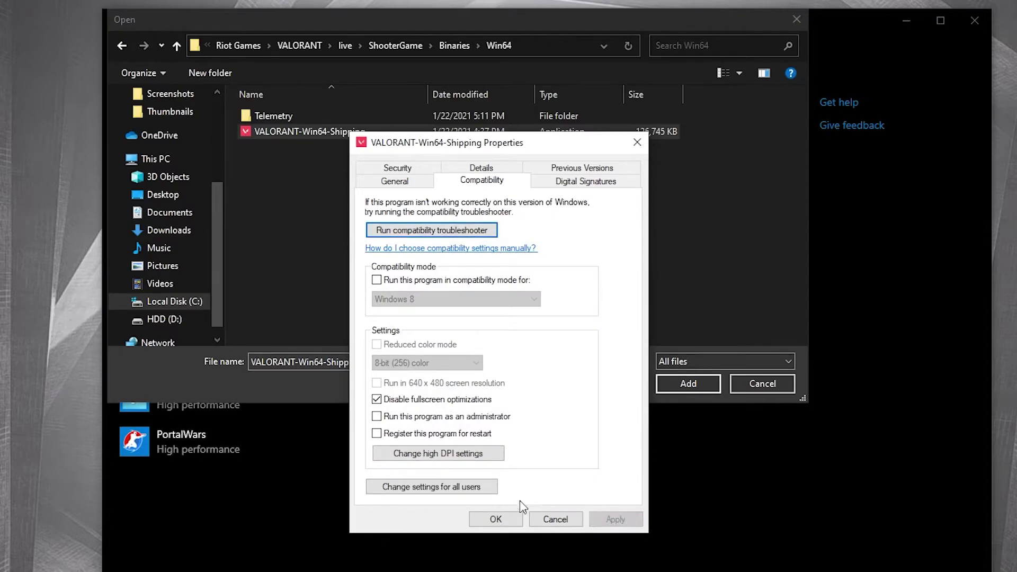
click(503, 517)
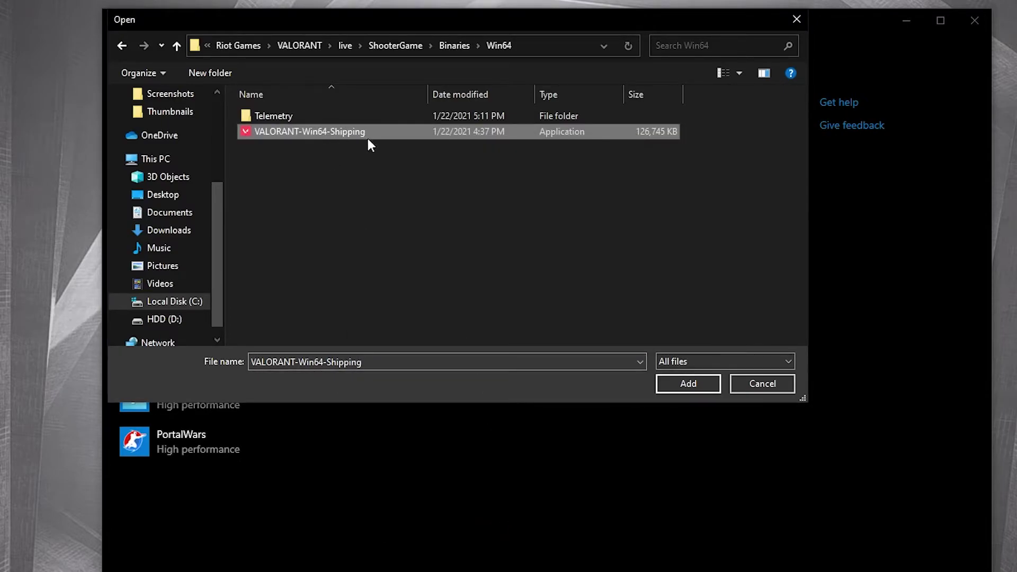
Add VALORANT to the graphics list, save High performance for it, and return Home.
click(694, 385)
click(239, 453)
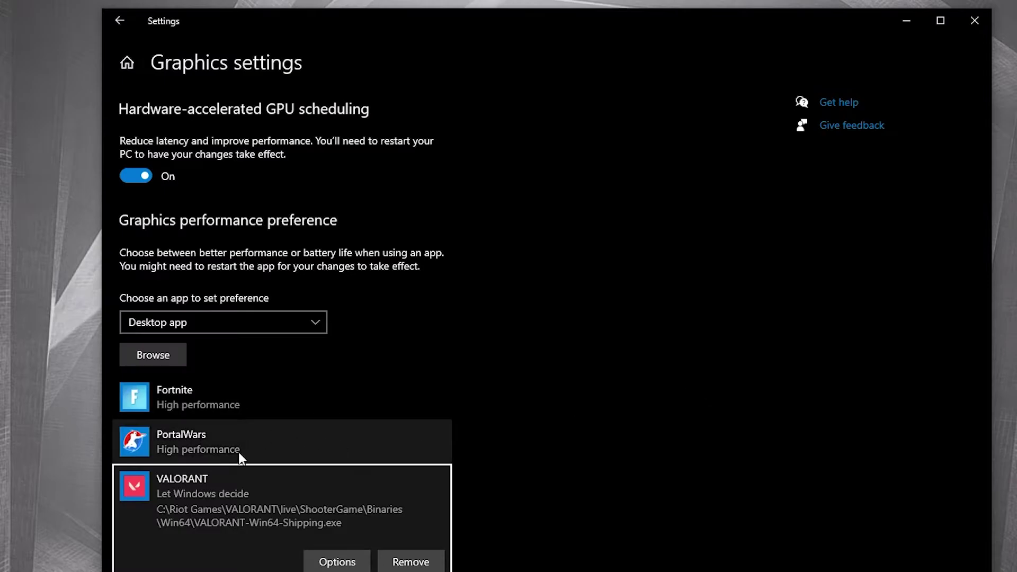
click(349, 551)
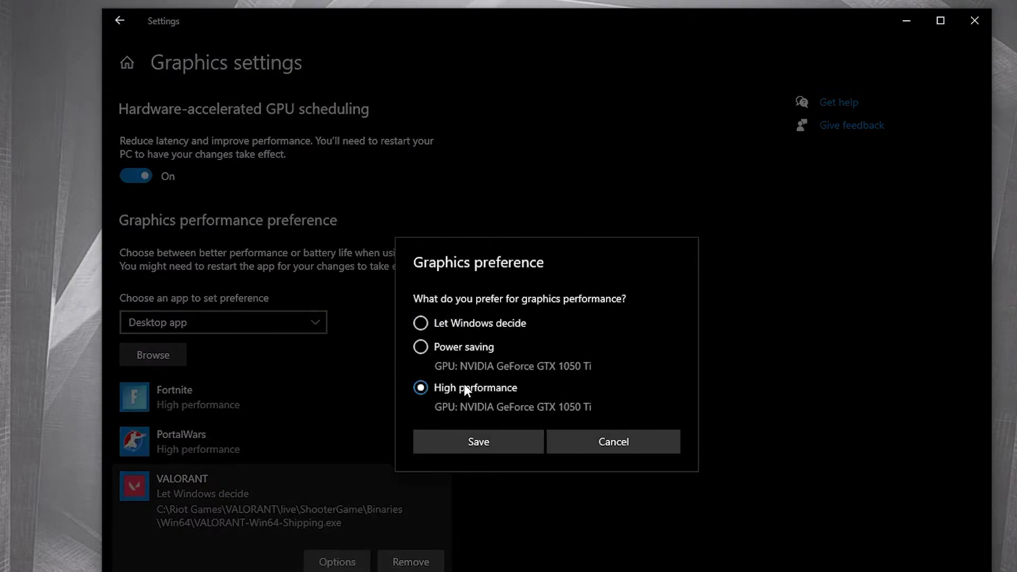
click(488, 441)
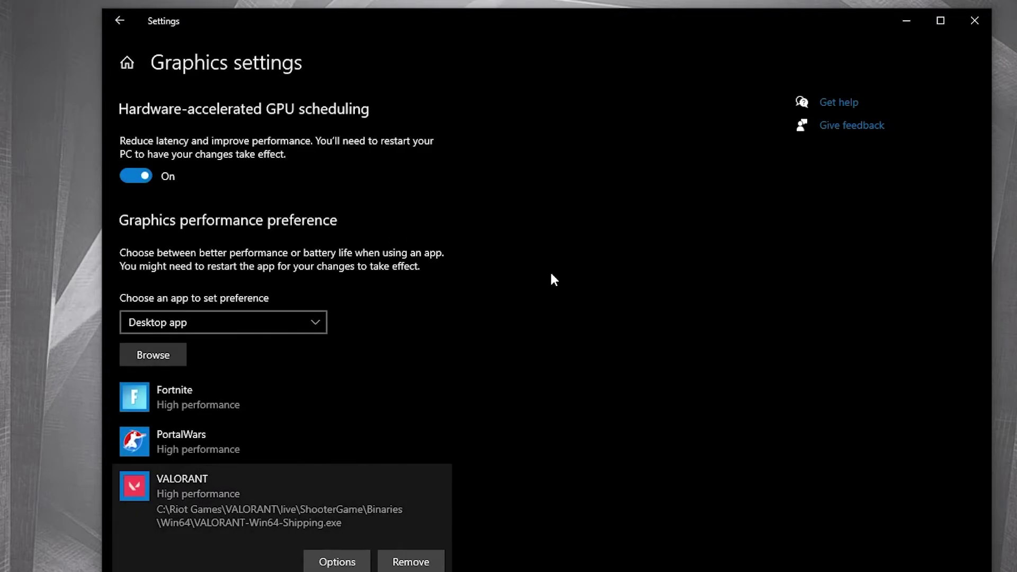
click(120, 25)
Confirm in Gaming settings that Xbox Game Bar is Off and Game Mode is On.
click(154, 63)
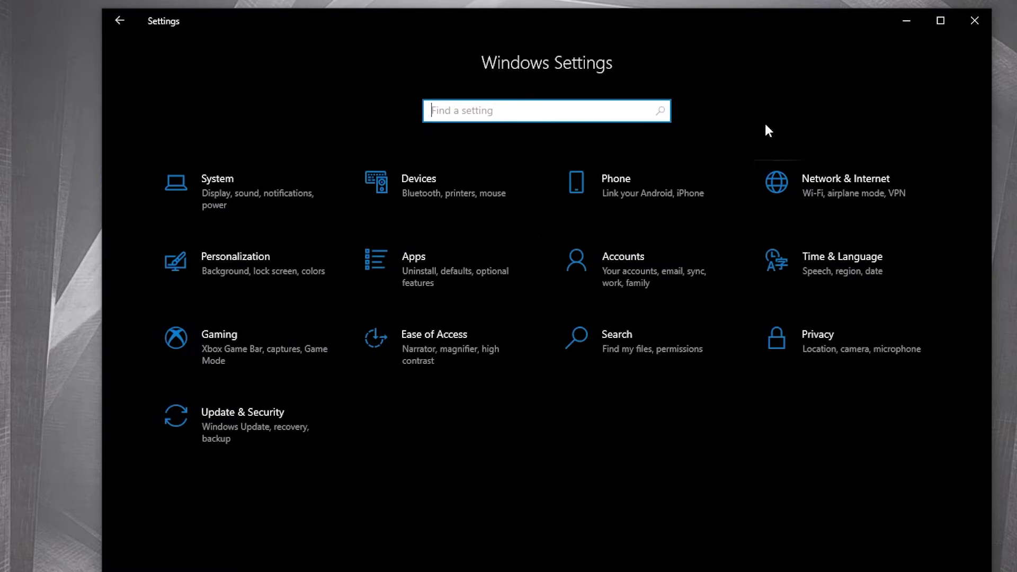
click(249, 344)
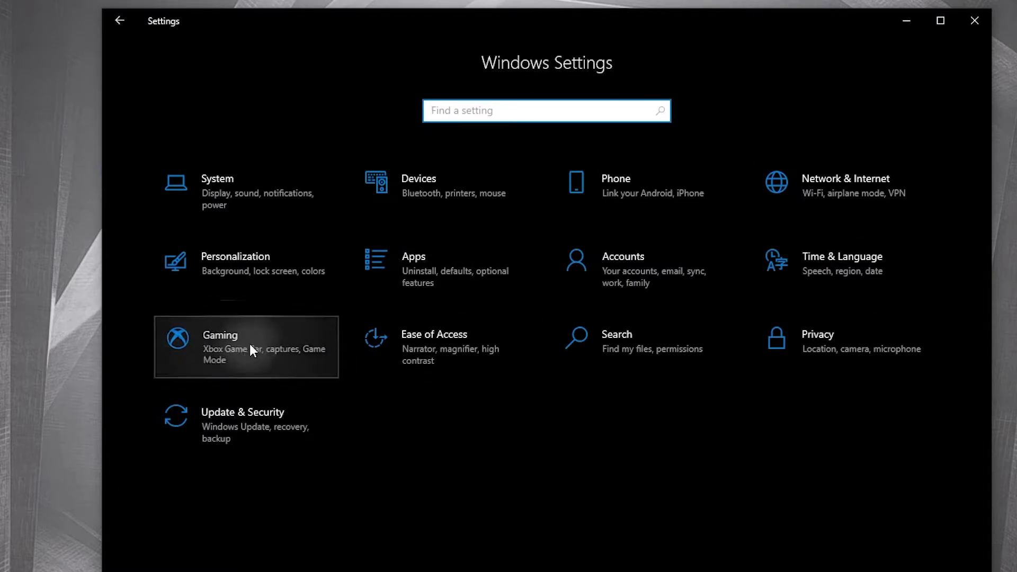
click(175, 175)
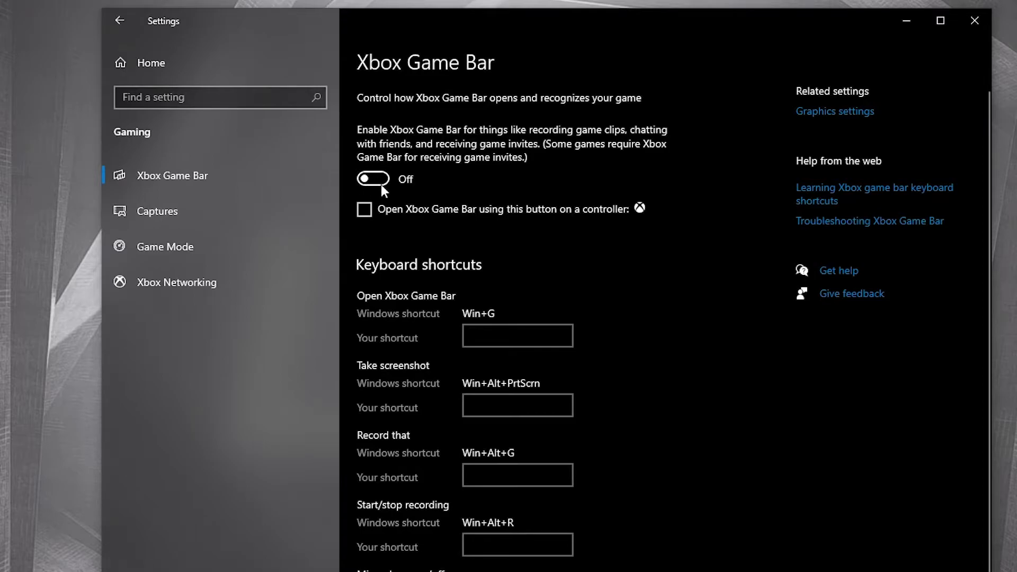
click(142, 248)
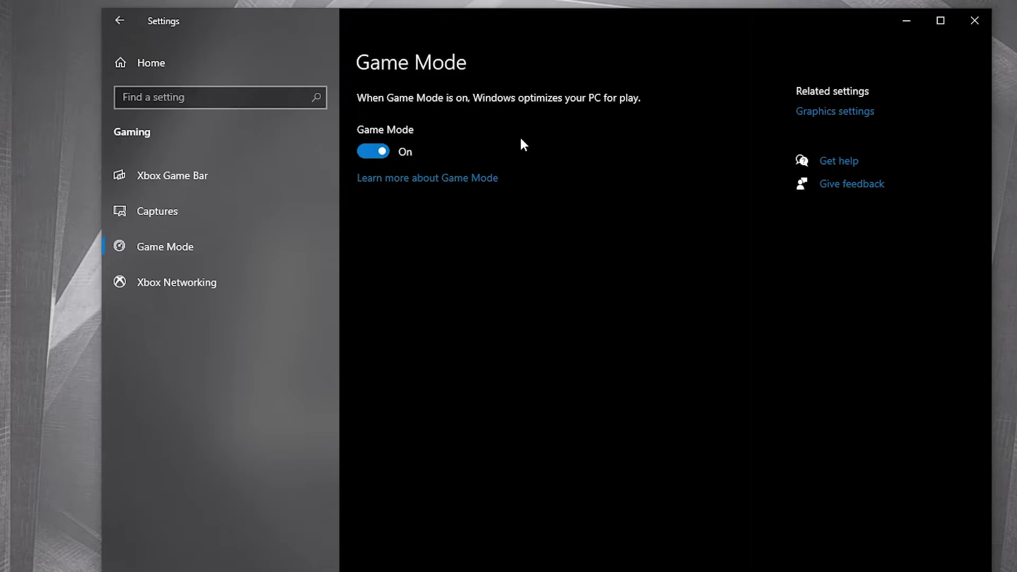
click(831, 117)
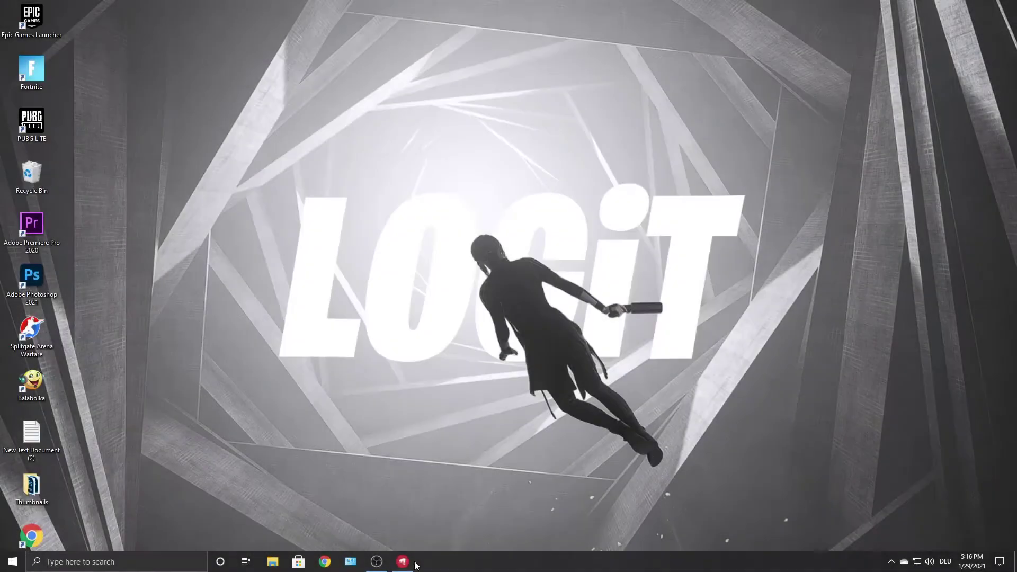
Bring the Riot Client forward and launch Task Manager from the taskbar menu.
click(404, 561)
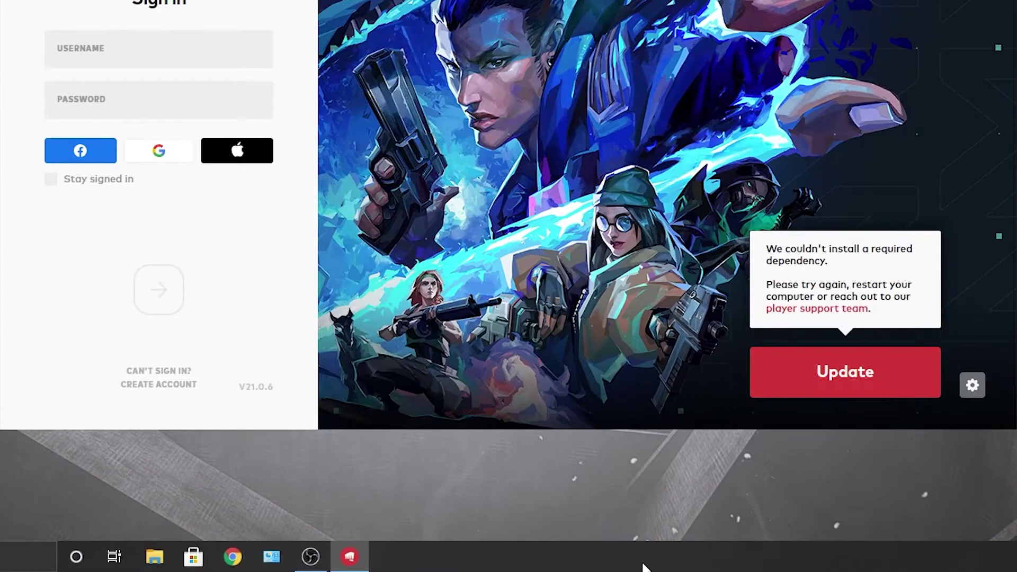
right_click(643, 557)
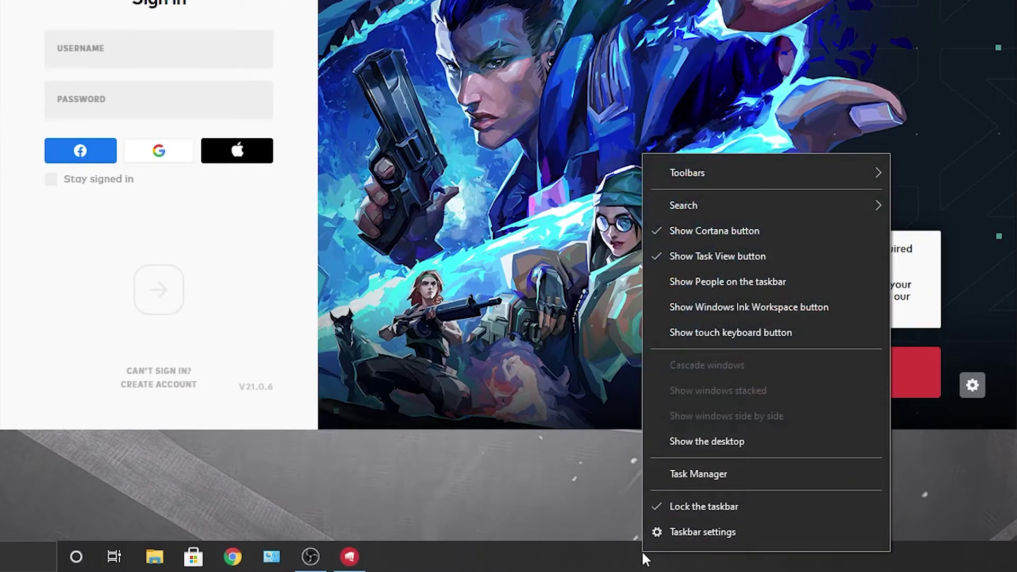
click(692, 477)
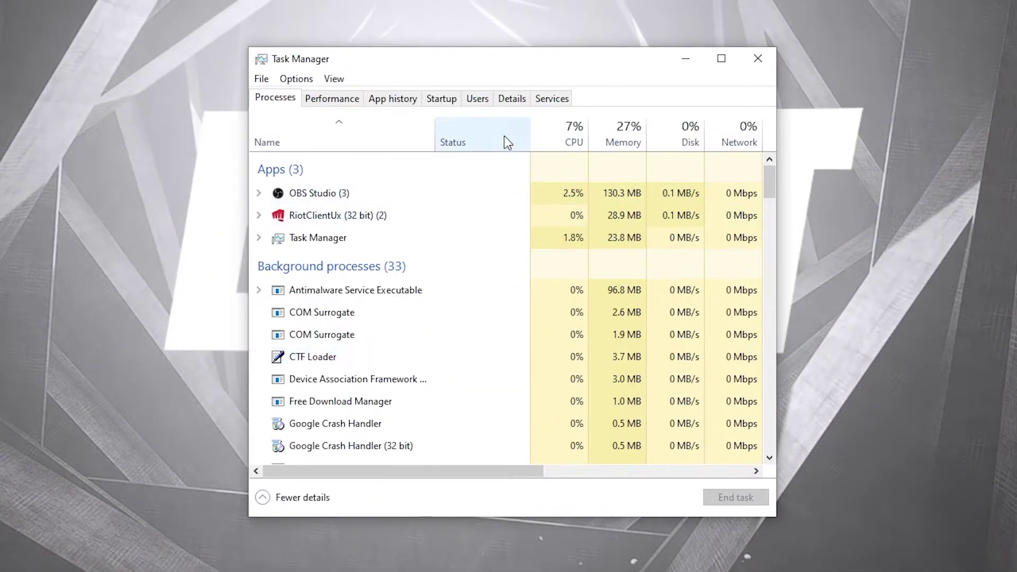
Set RiotClientServices.exe to High priority in the Details list, then view Startup apps.
click(512, 84)
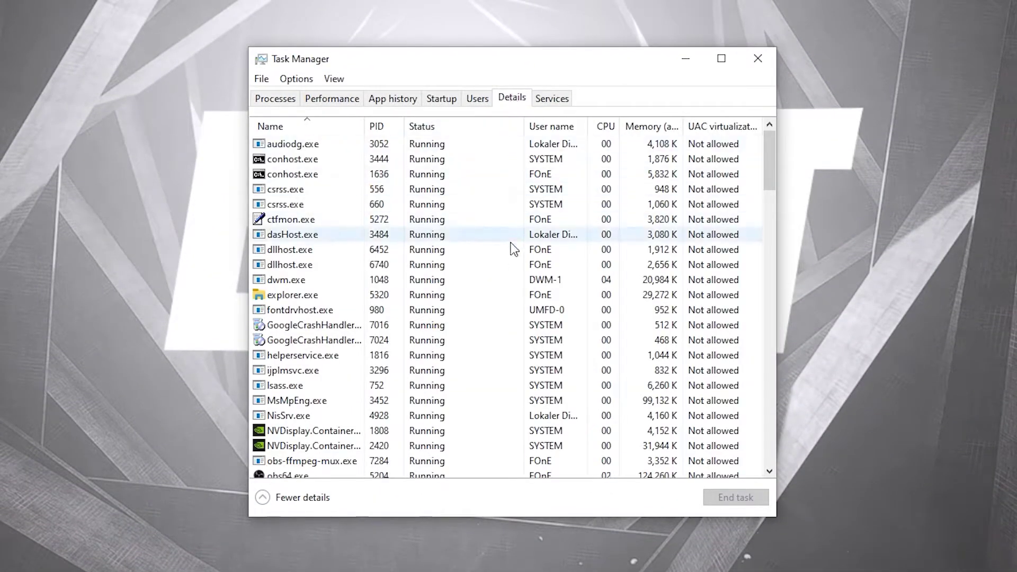
scroll(508, 357, down, 7)
click(290, 238)
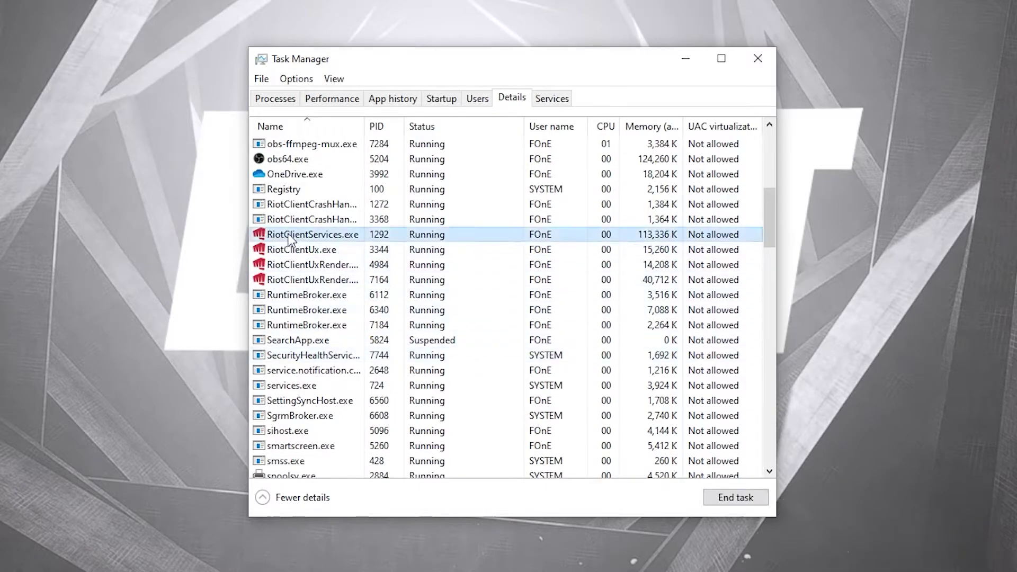
right_click(348, 235)
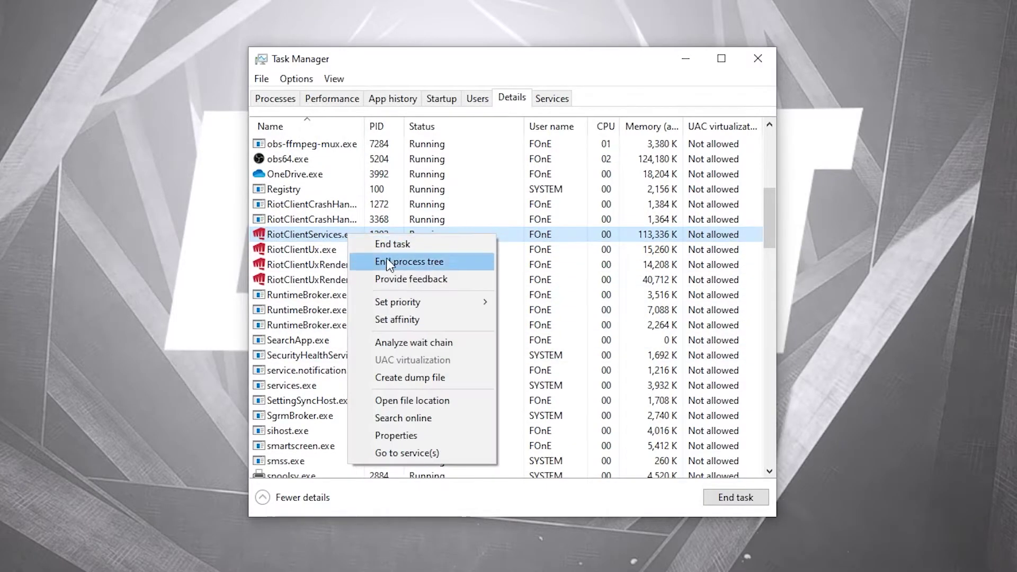
mouse_move(406, 304)
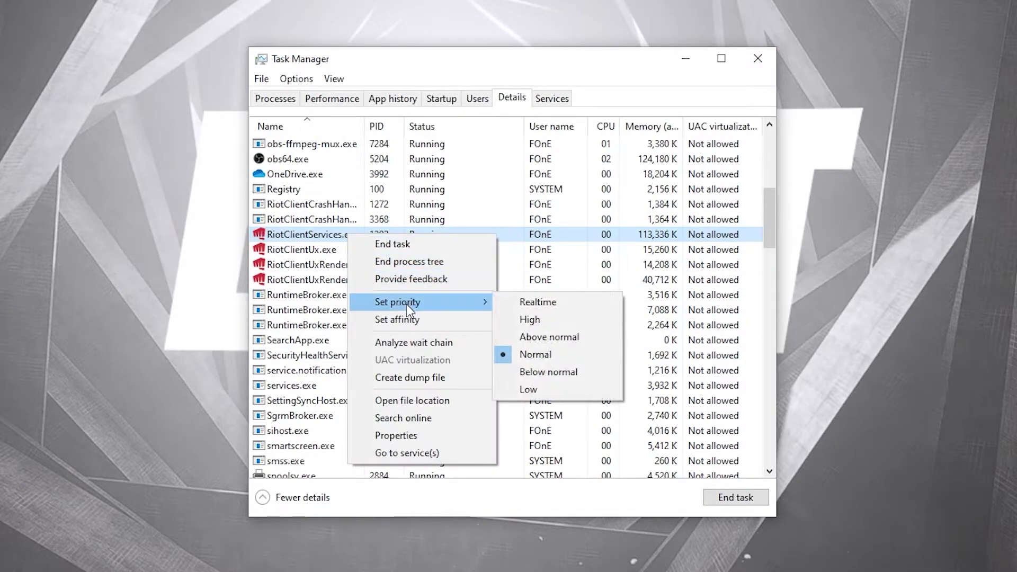
click(529, 321)
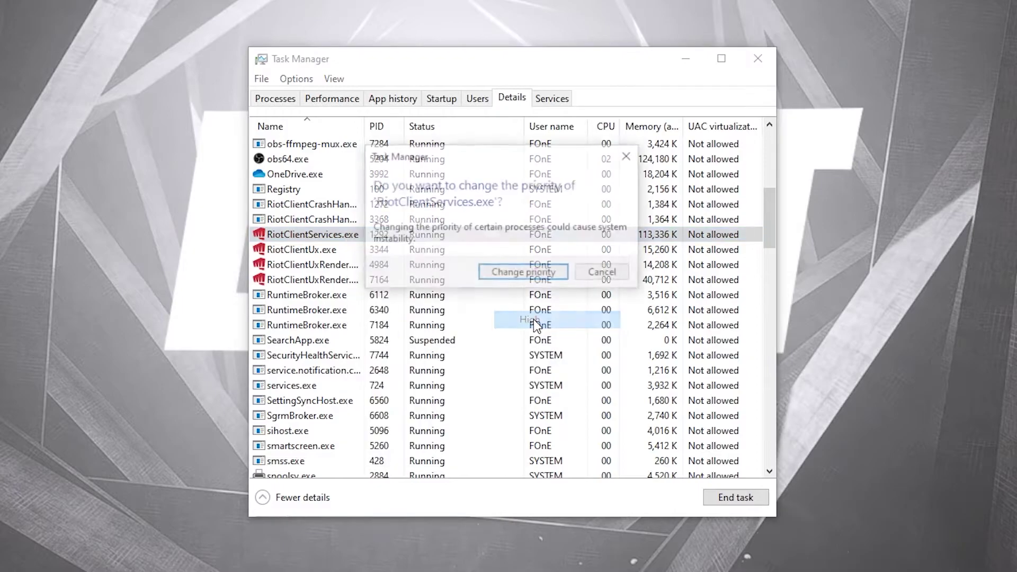
click(525, 270)
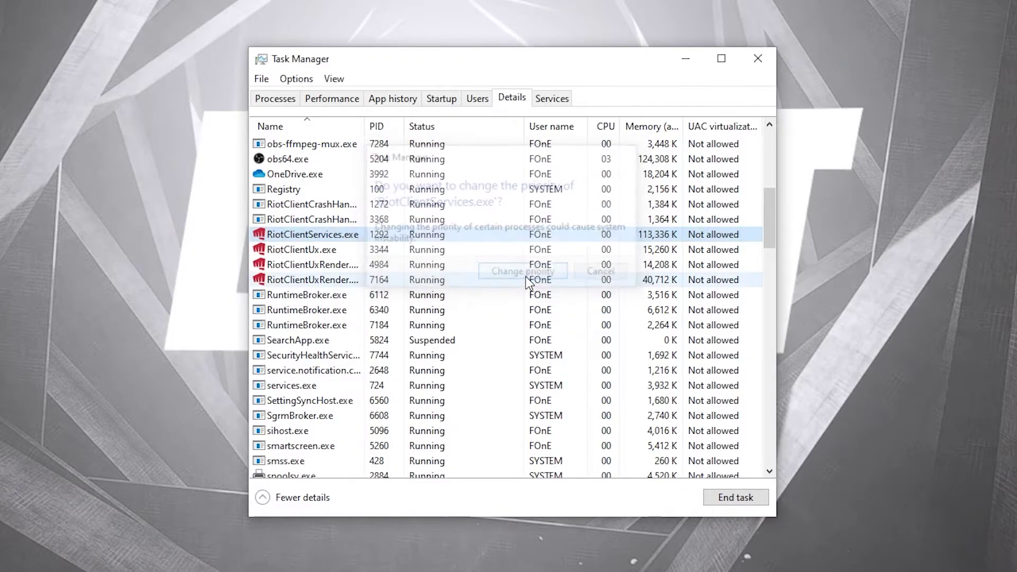
click(439, 100)
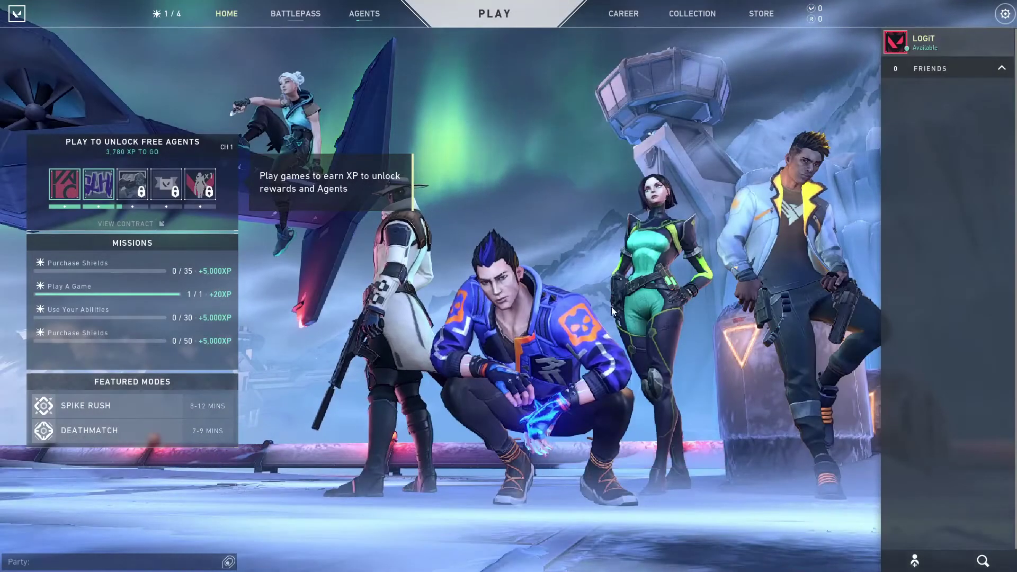
In Valorant's video settings, set Display Mode to Fullscreen.
key(Escape)
click(487, 218)
click(568, 12)
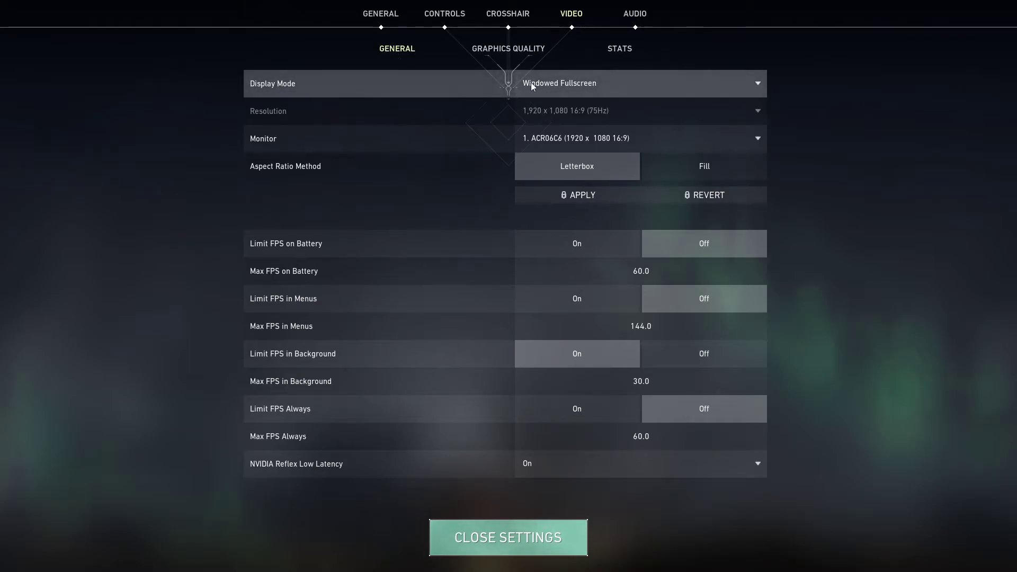
click(564, 77)
click(558, 100)
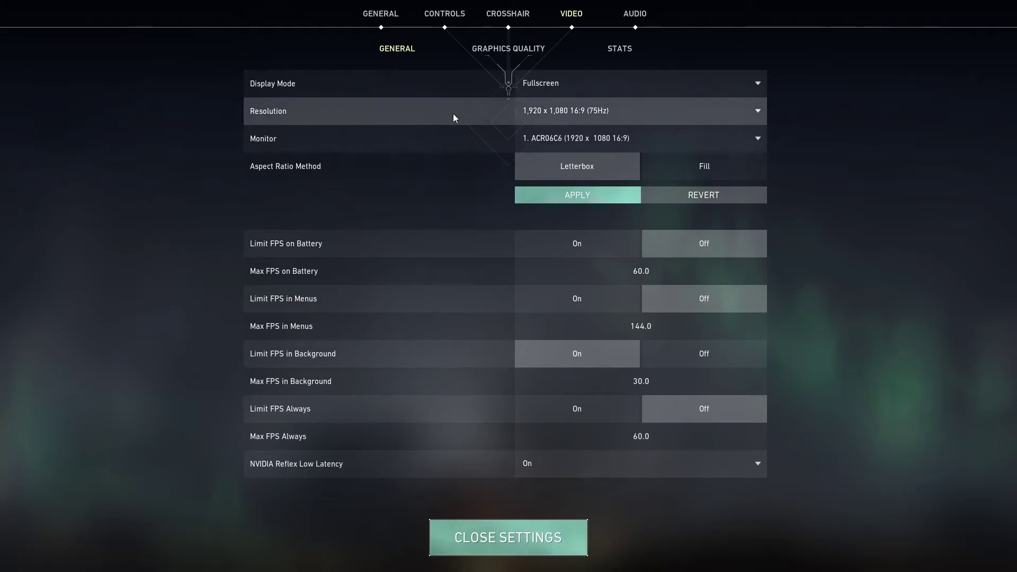
Keep the resolution at 1920 x 1080 and set NVIDIA Reflex Low Latency to On + Boost.
click(590, 110)
click(599, 112)
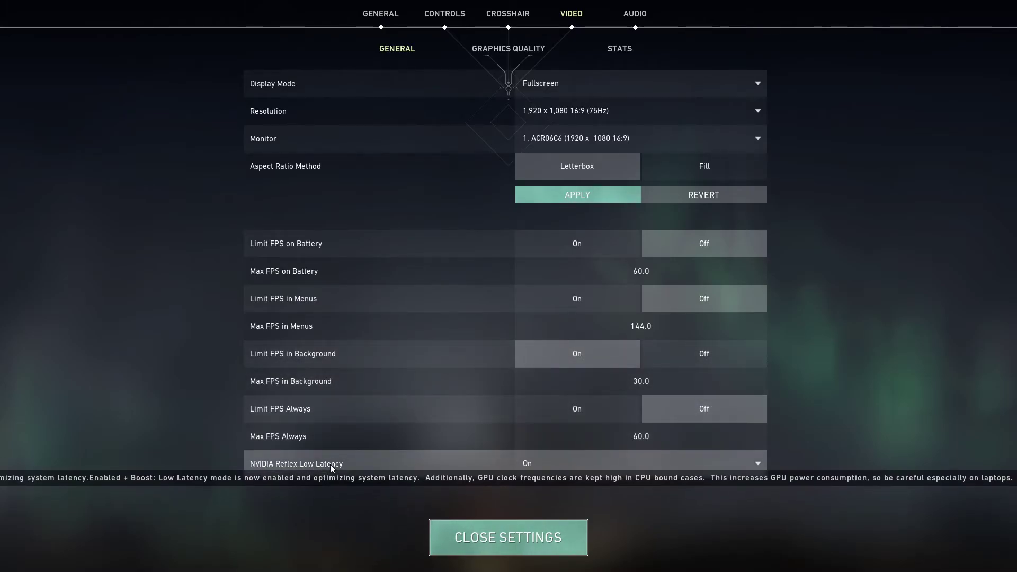
click(613, 469)
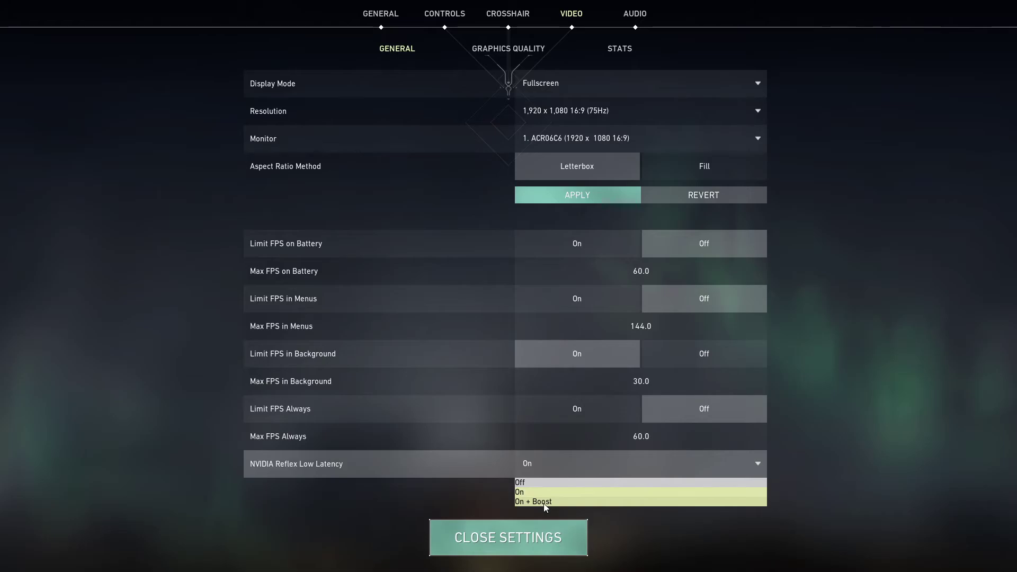
click(543, 504)
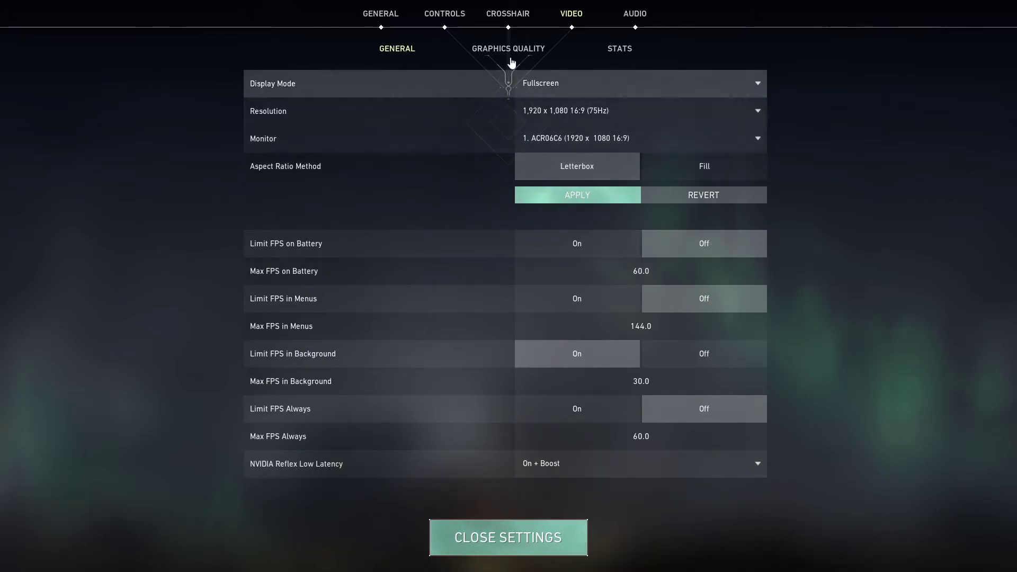
Set Material, Texture, Detail and UI Quality to Low, and turn Vignette and VSync off.
click(492, 47)
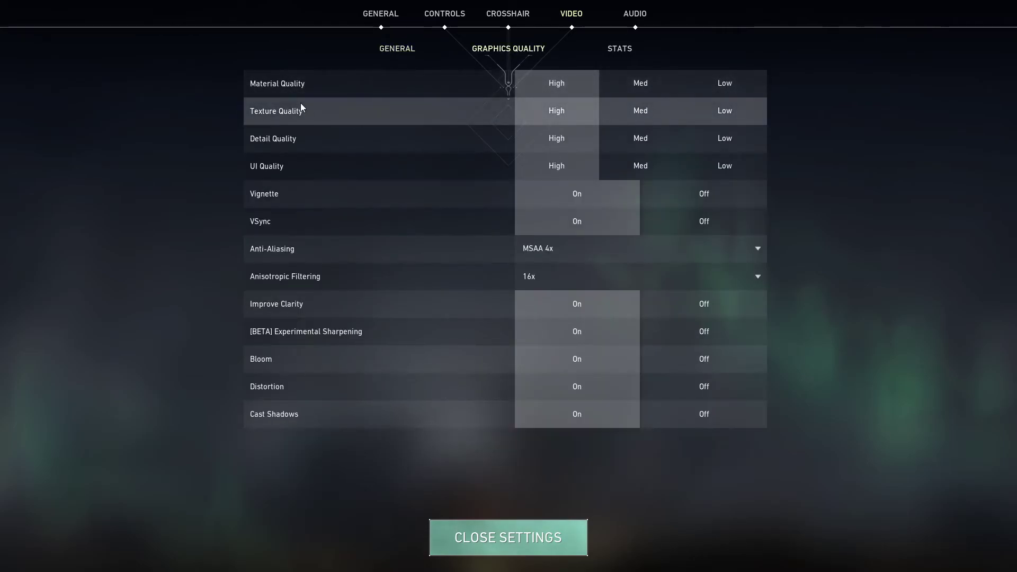
click(724, 84)
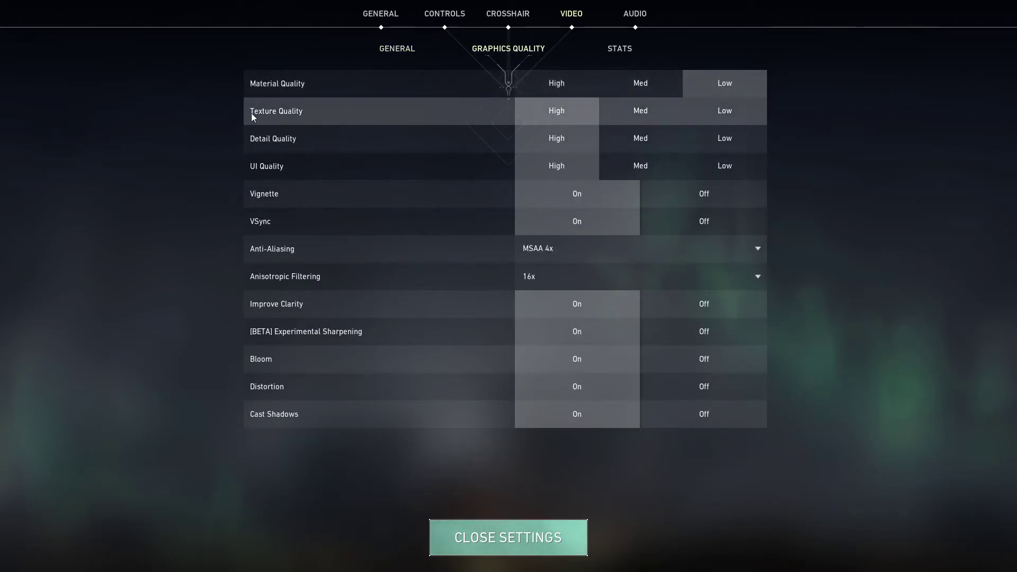
click(729, 111)
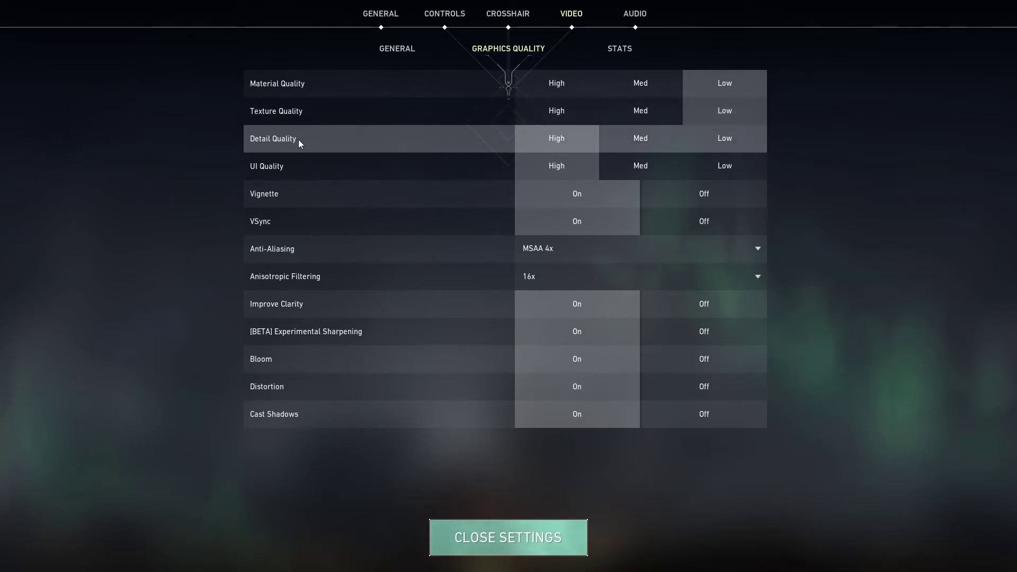
click(714, 140)
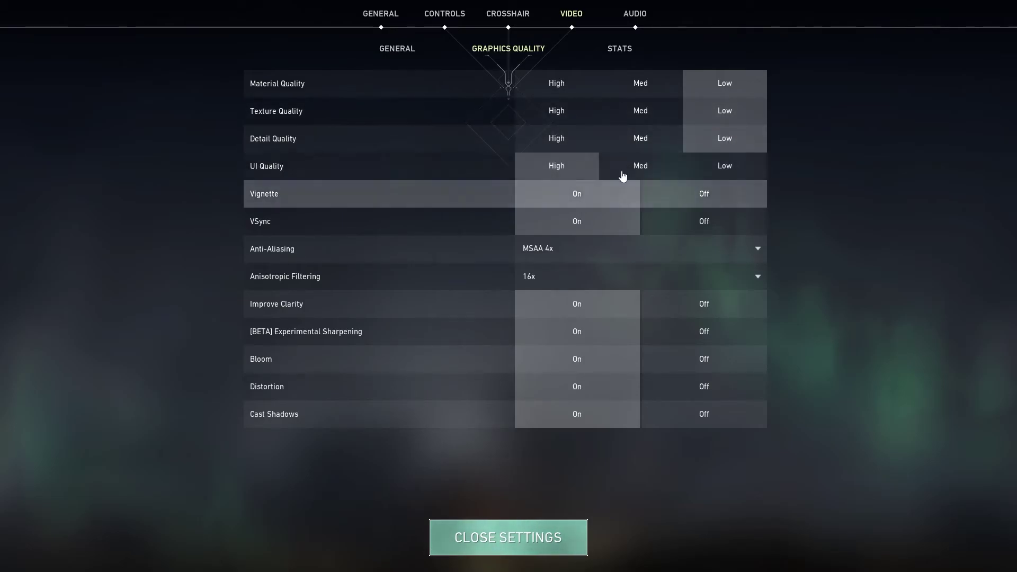
click(716, 165)
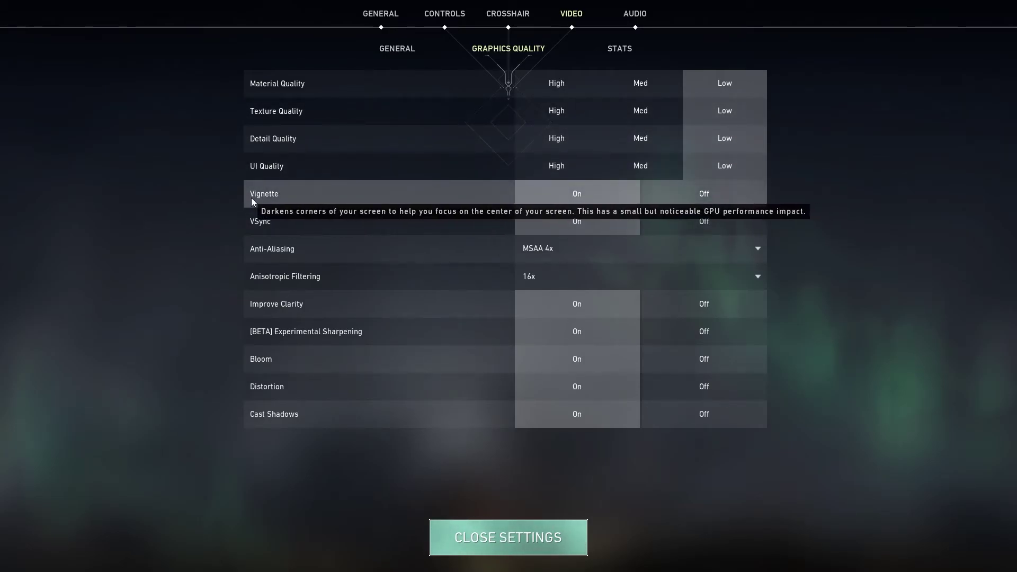
click(711, 201)
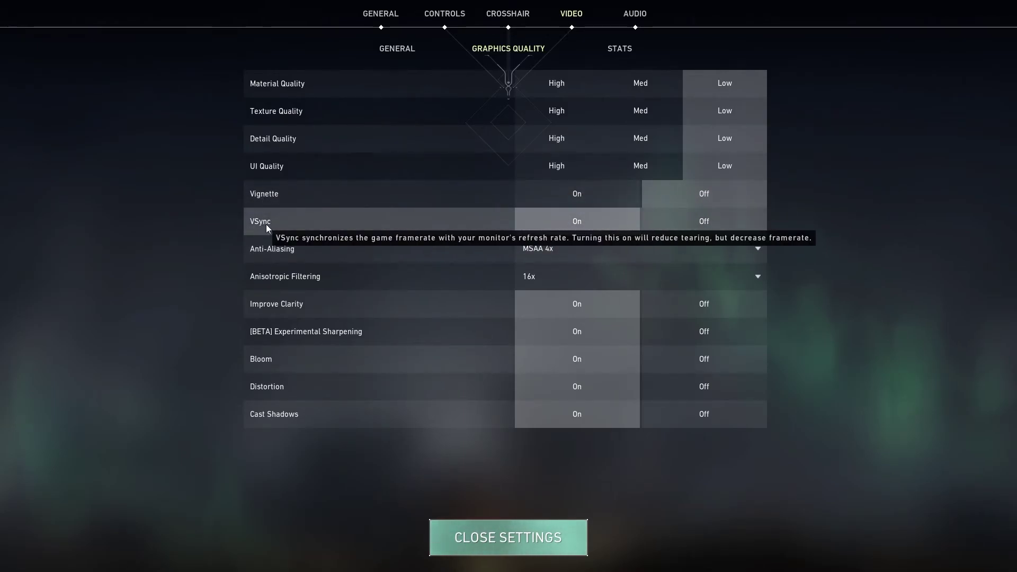
click(711, 222)
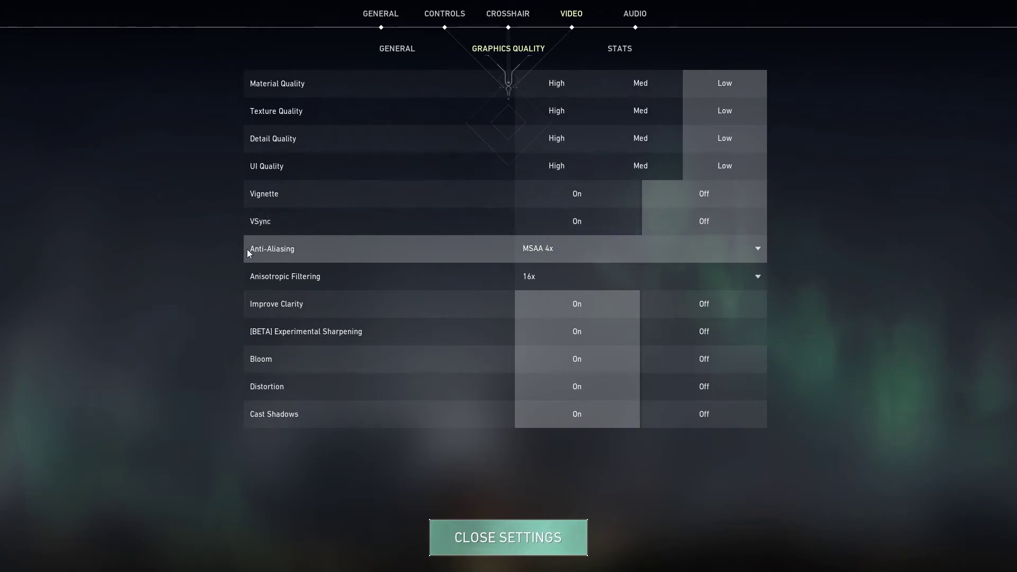
Set Anti-Aliasing to None and Anisotropic Filtering to 1x.
click(582, 253)
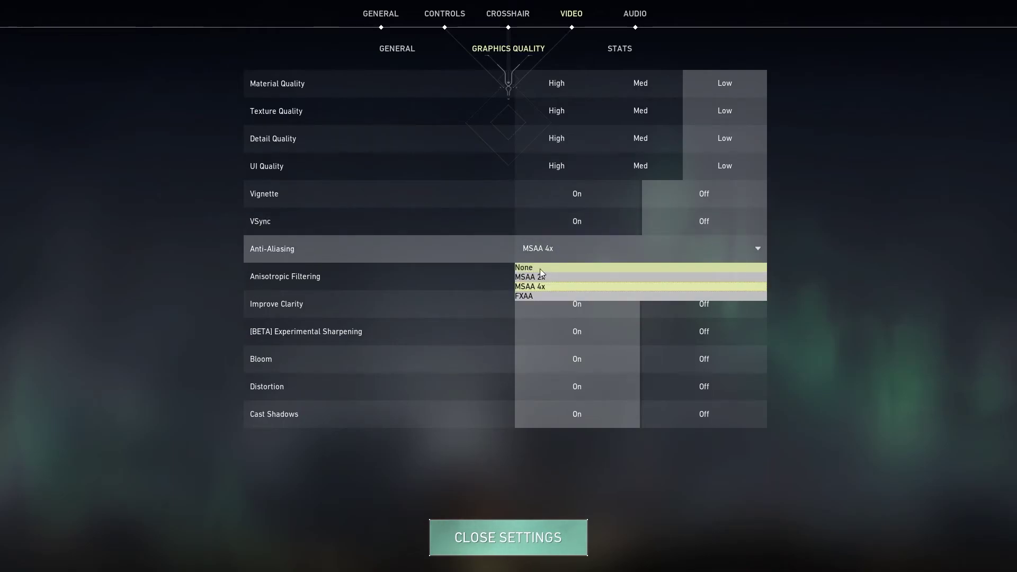
click(540, 268)
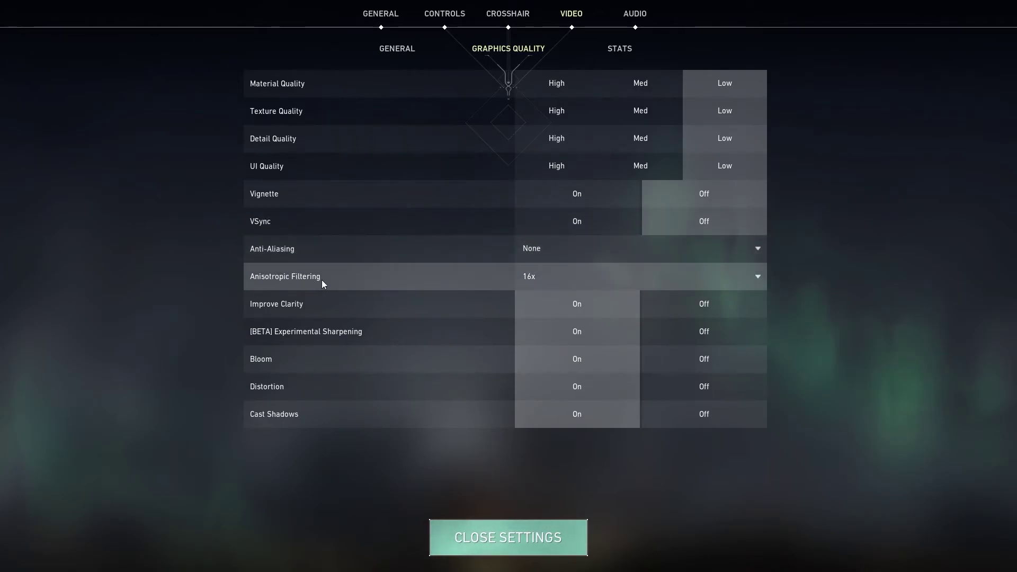
click(530, 274)
click(536, 291)
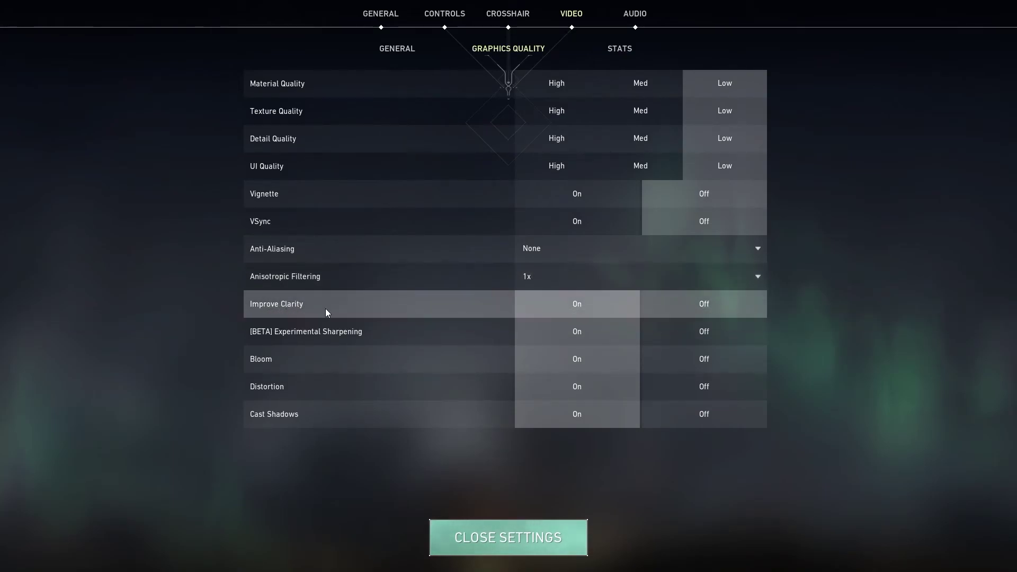
Turn off Improve Clarity, Experimental Sharpening, Bloom, Distortion and Cast Shadows.
click(689, 307)
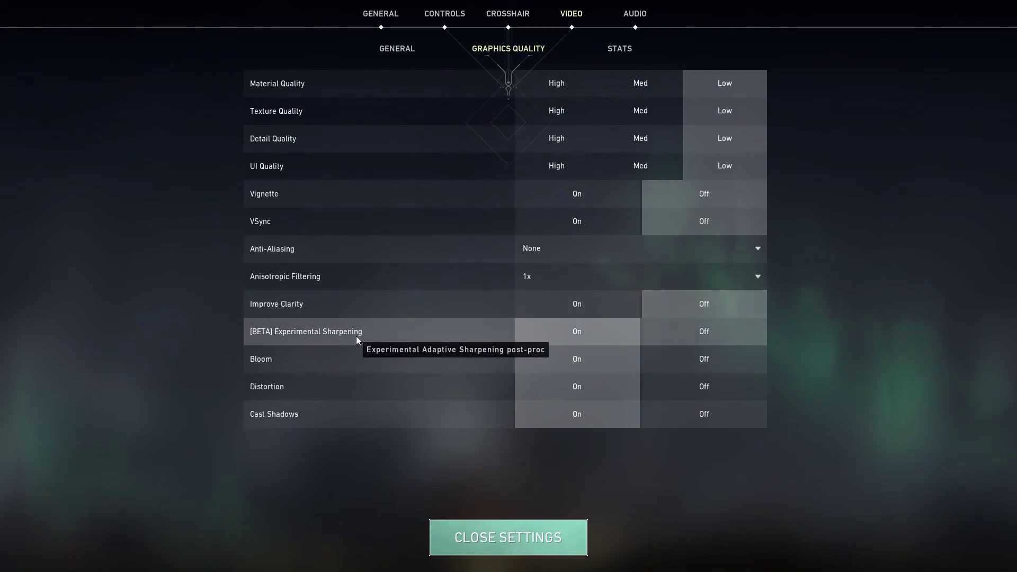
click(696, 330)
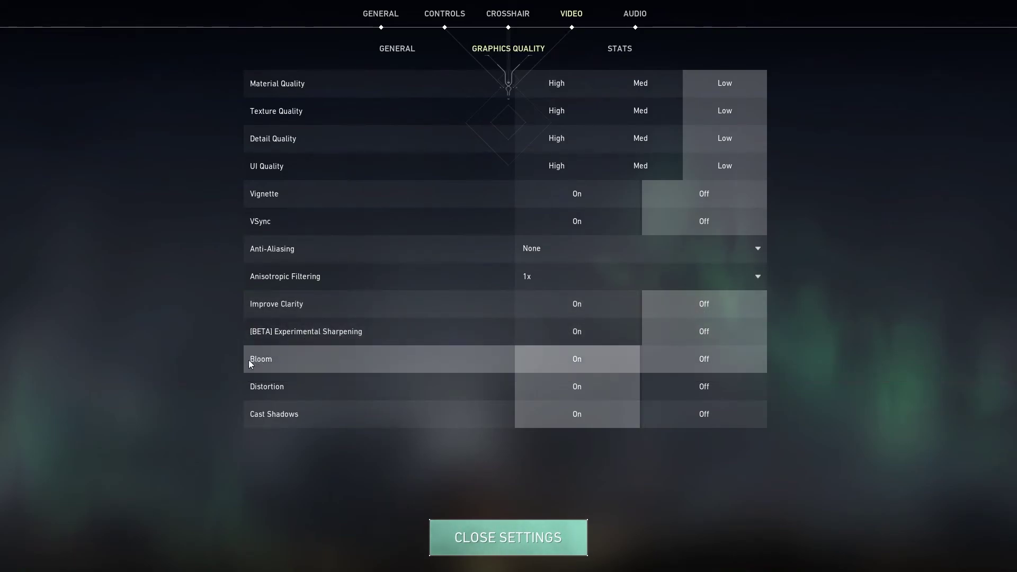
click(703, 358)
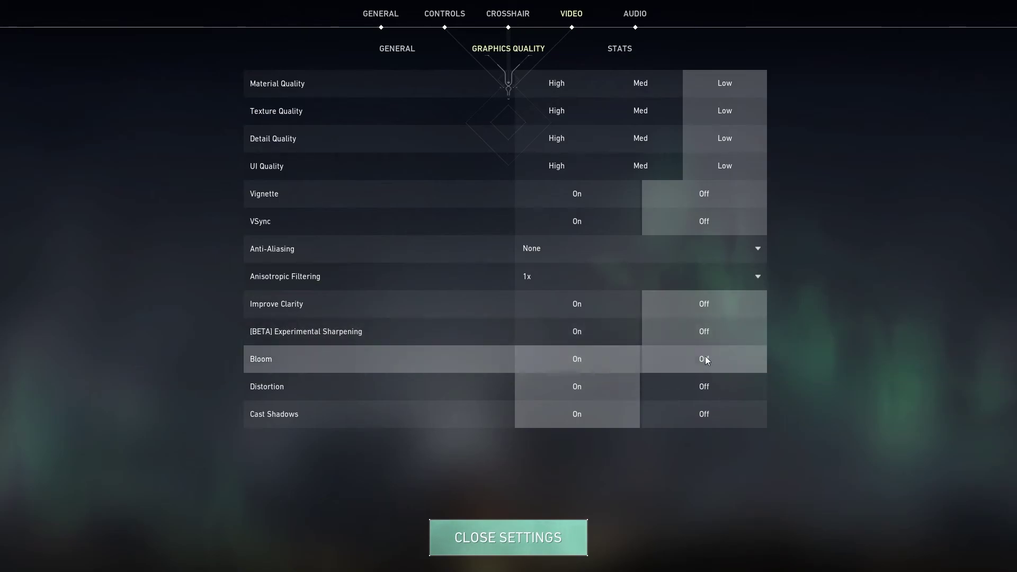
click(706, 385)
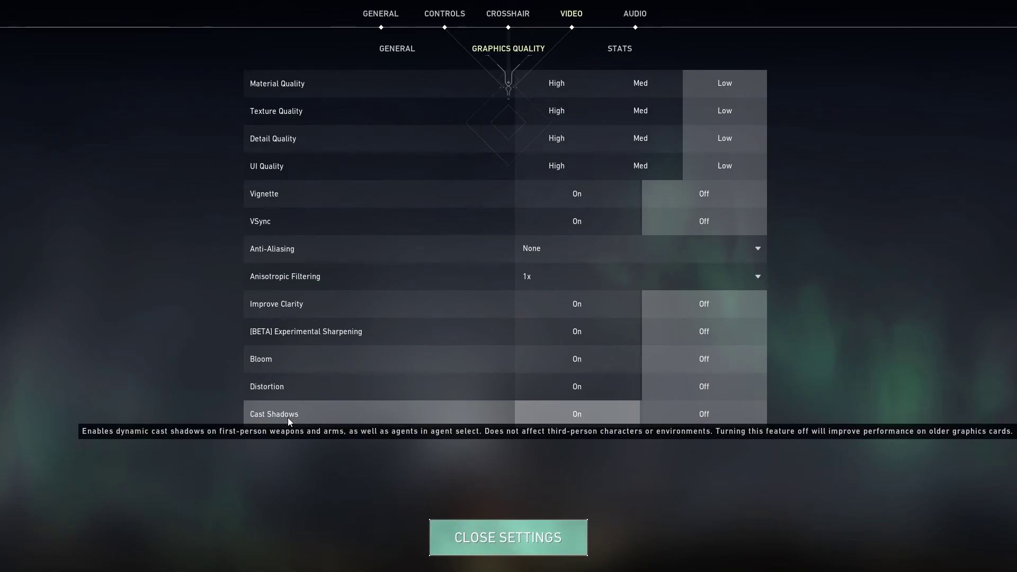
click(695, 416)
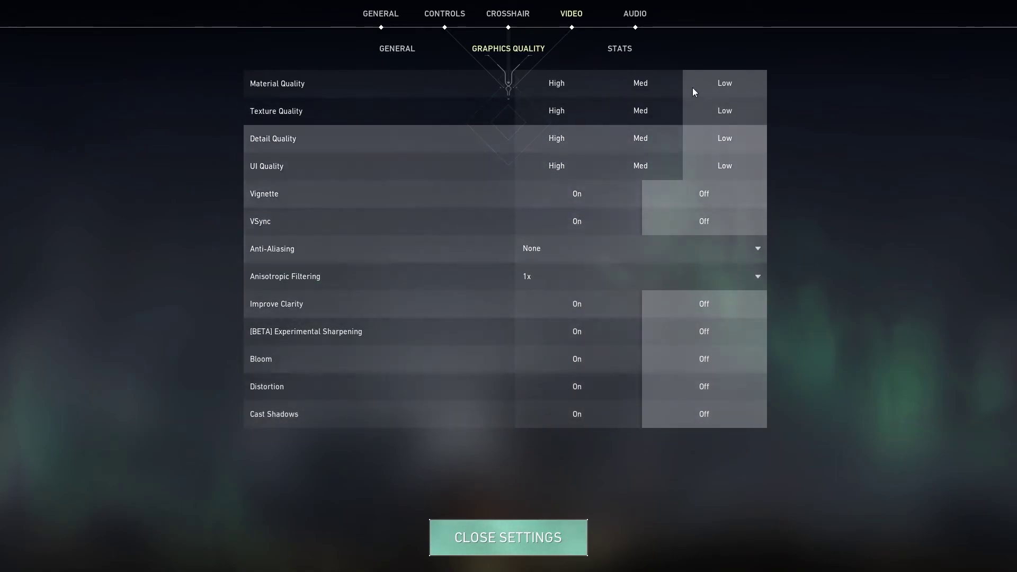
Show the Client FPS stat as Text Only, then close the settings.
click(620, 49)
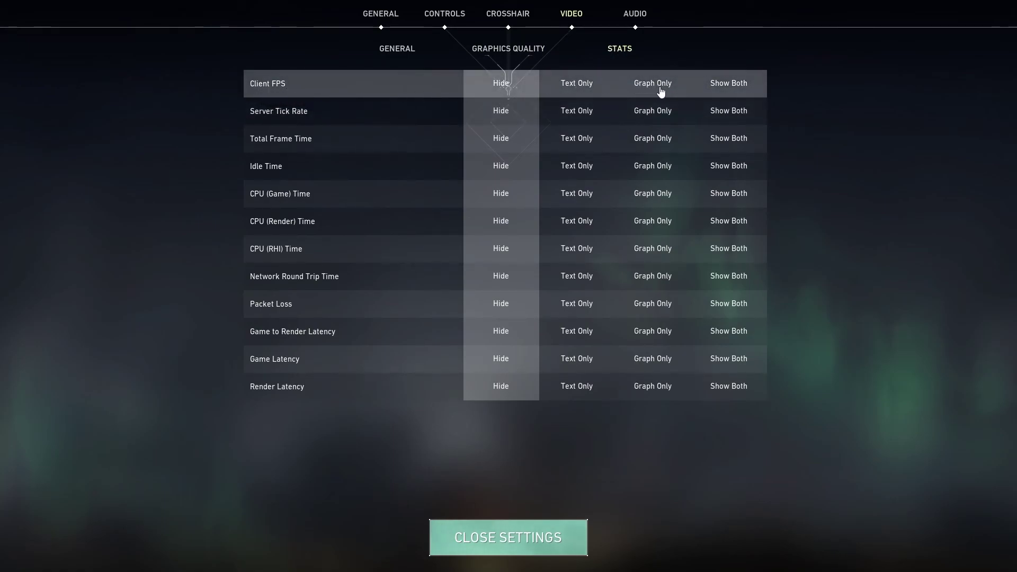
click(570, 83)
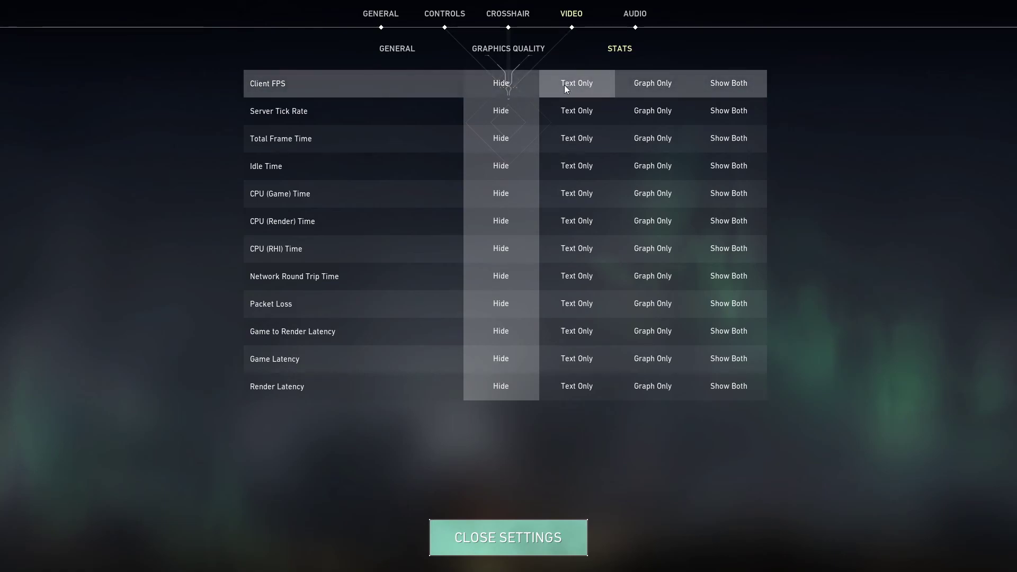
click(398, 48)
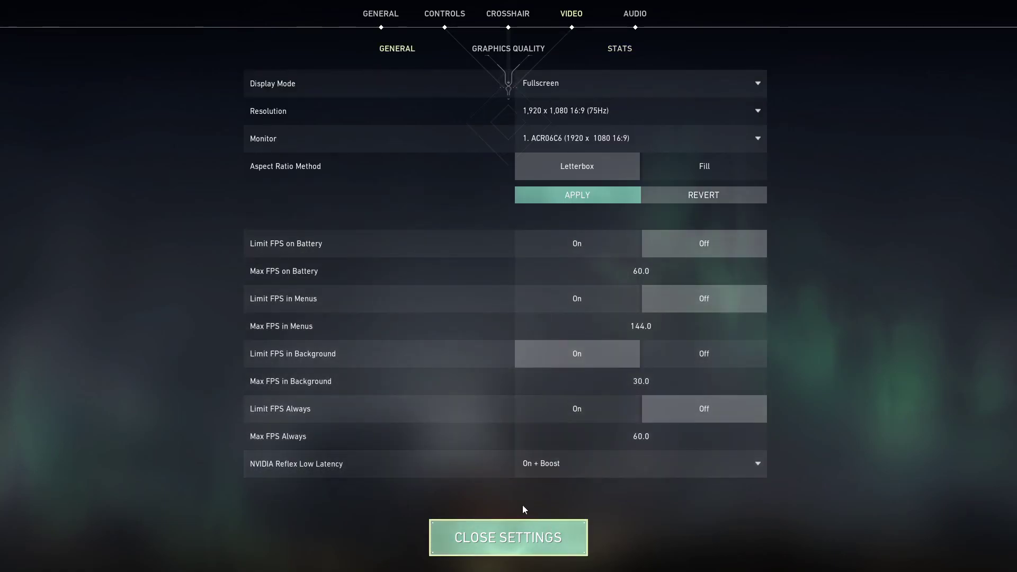
click(512, 548)
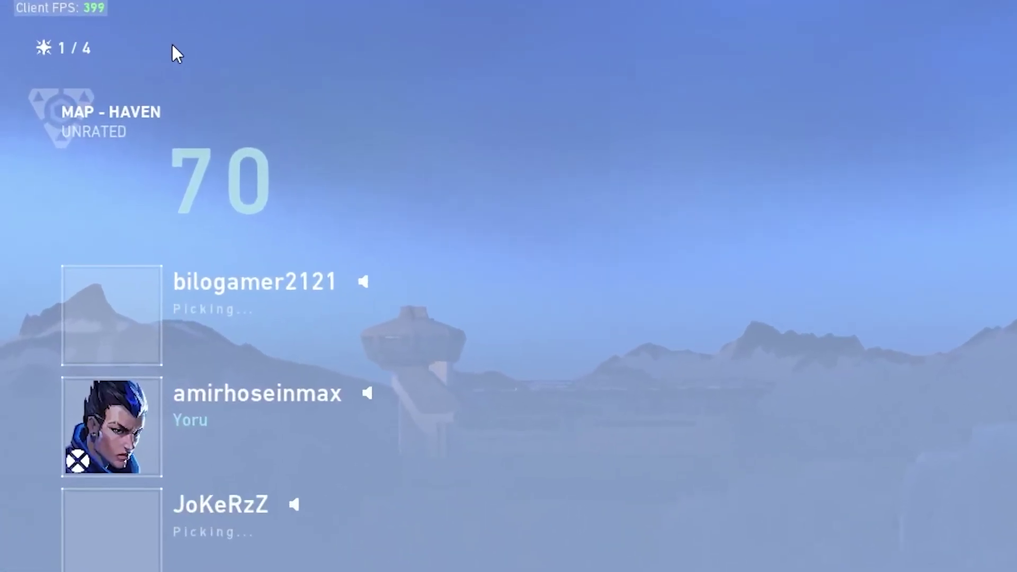